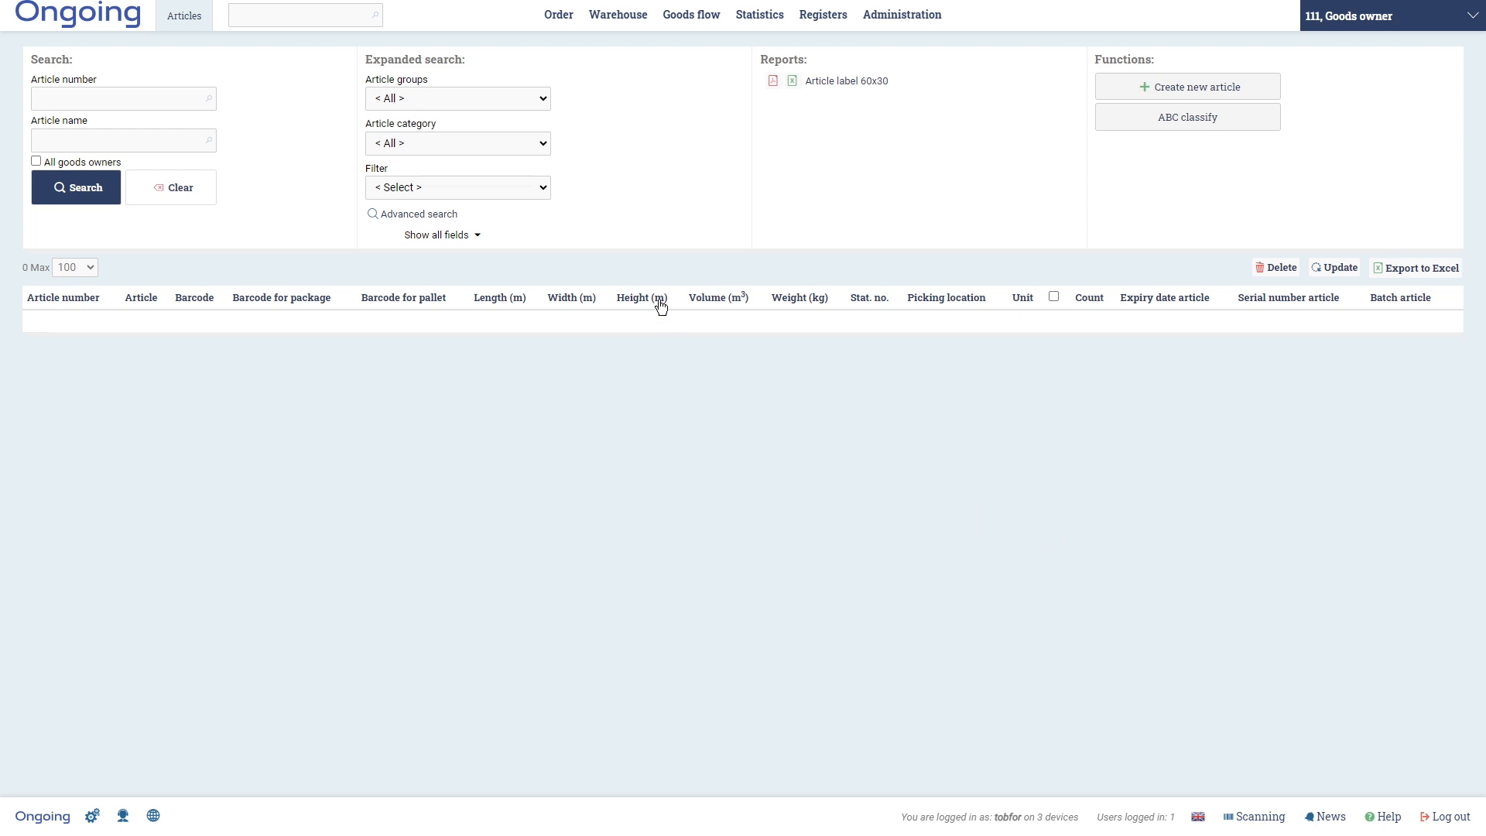
- Start a new article named BatchSerialExpiryDateArticle with article number 111
left_click(617, 14)
left_click(1174, 89)
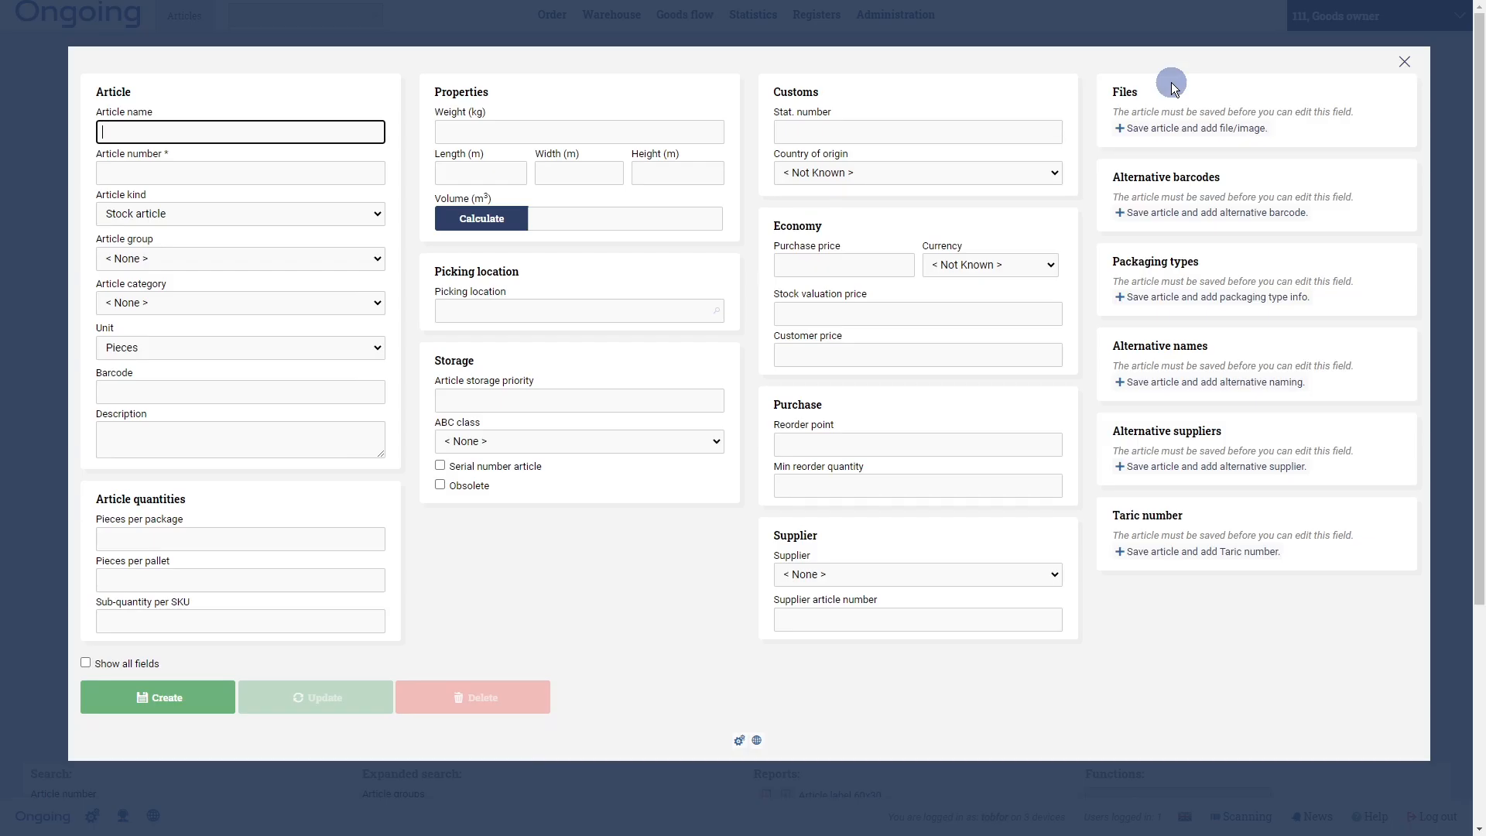
type("Bar")
type("tch")
type("Seria")
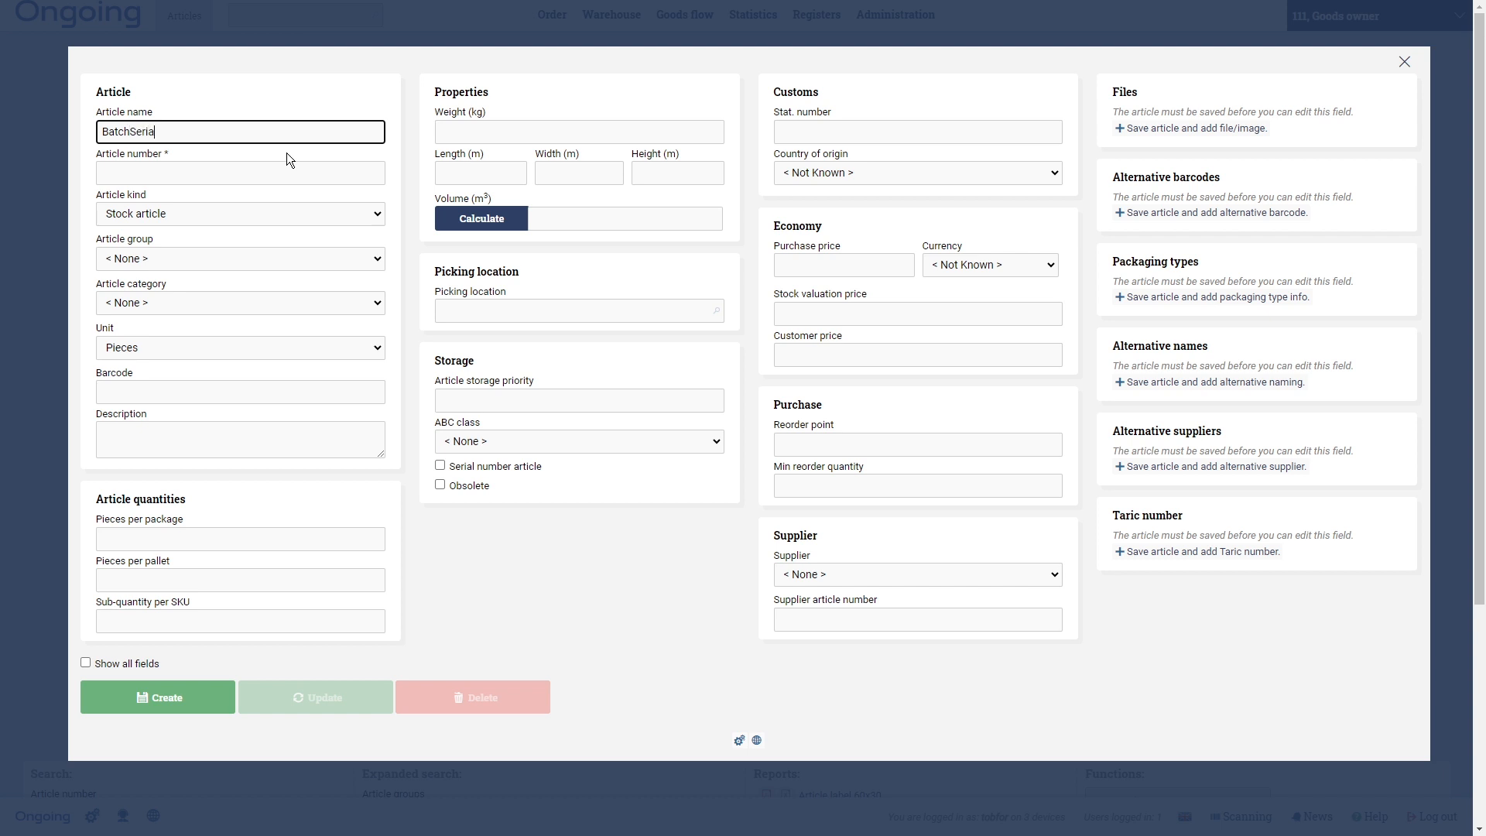
type("lExpiryDateArticle")
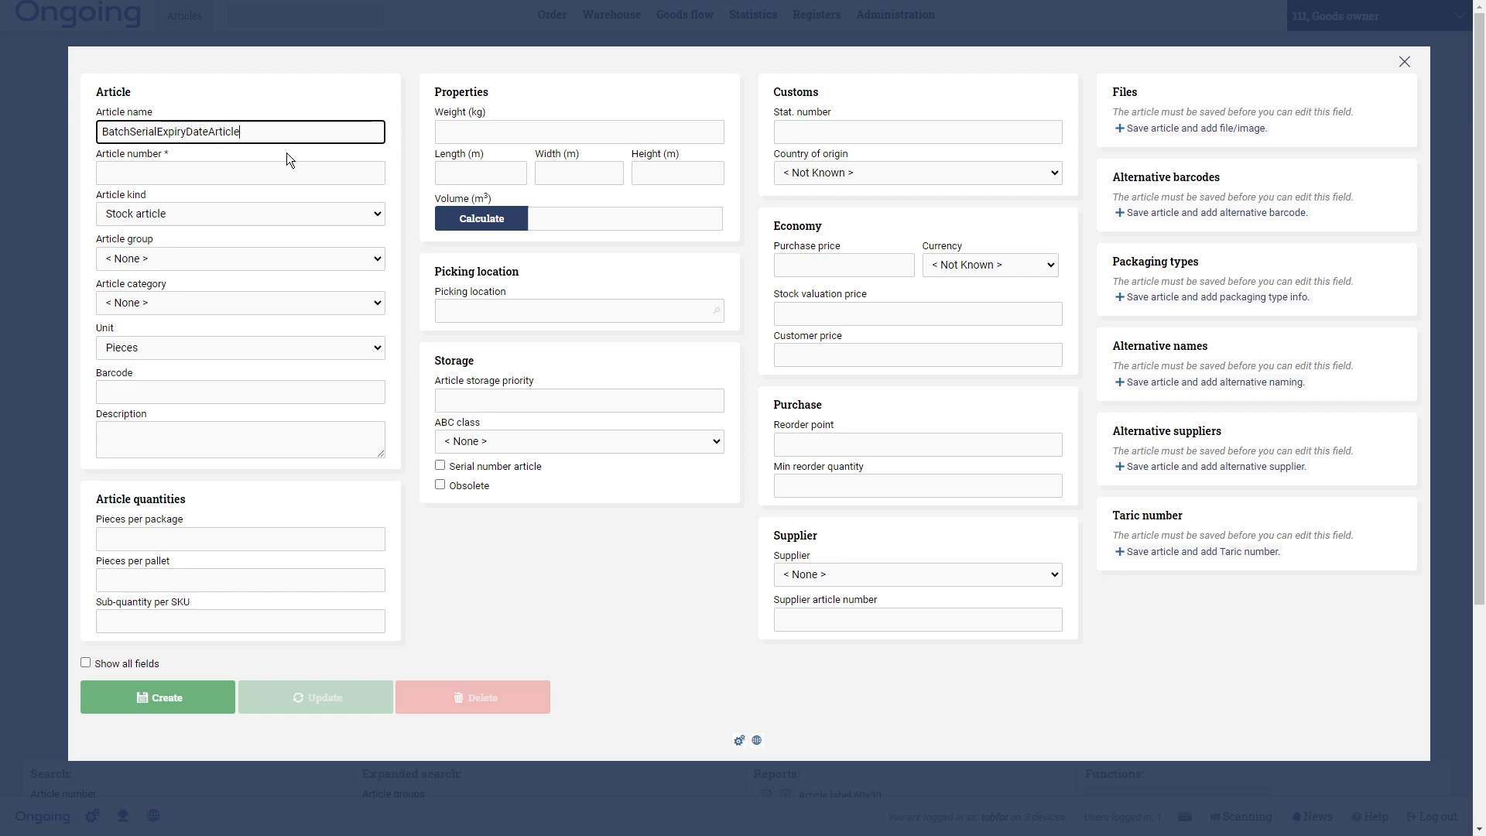
left_click(287, 164)
type("111")
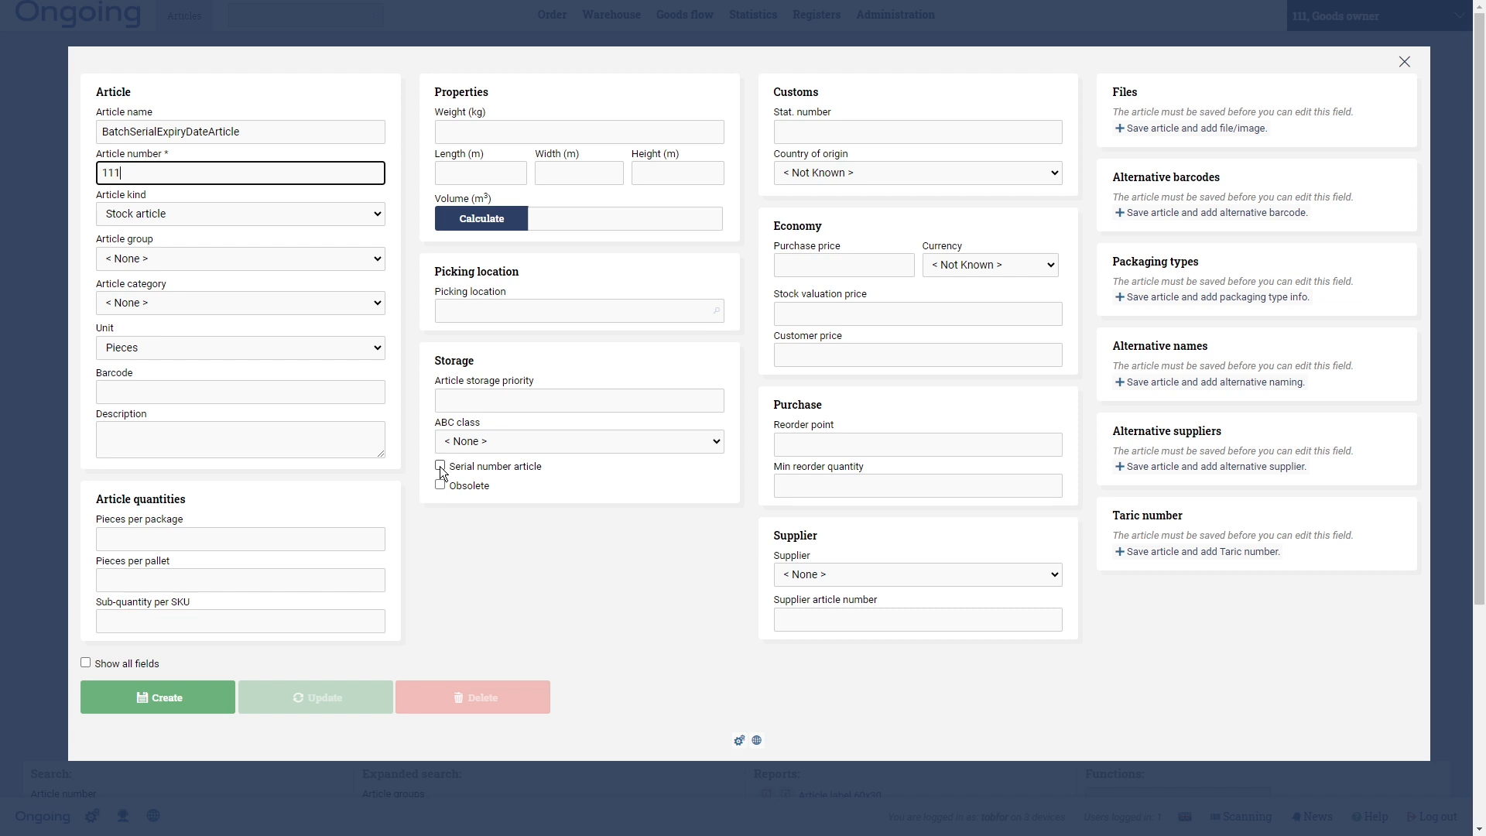
- Show all fields and mark the article as a batch, serial number and expiry date article
left_click(85, 662)
scroll(460, 612, "down", 10)
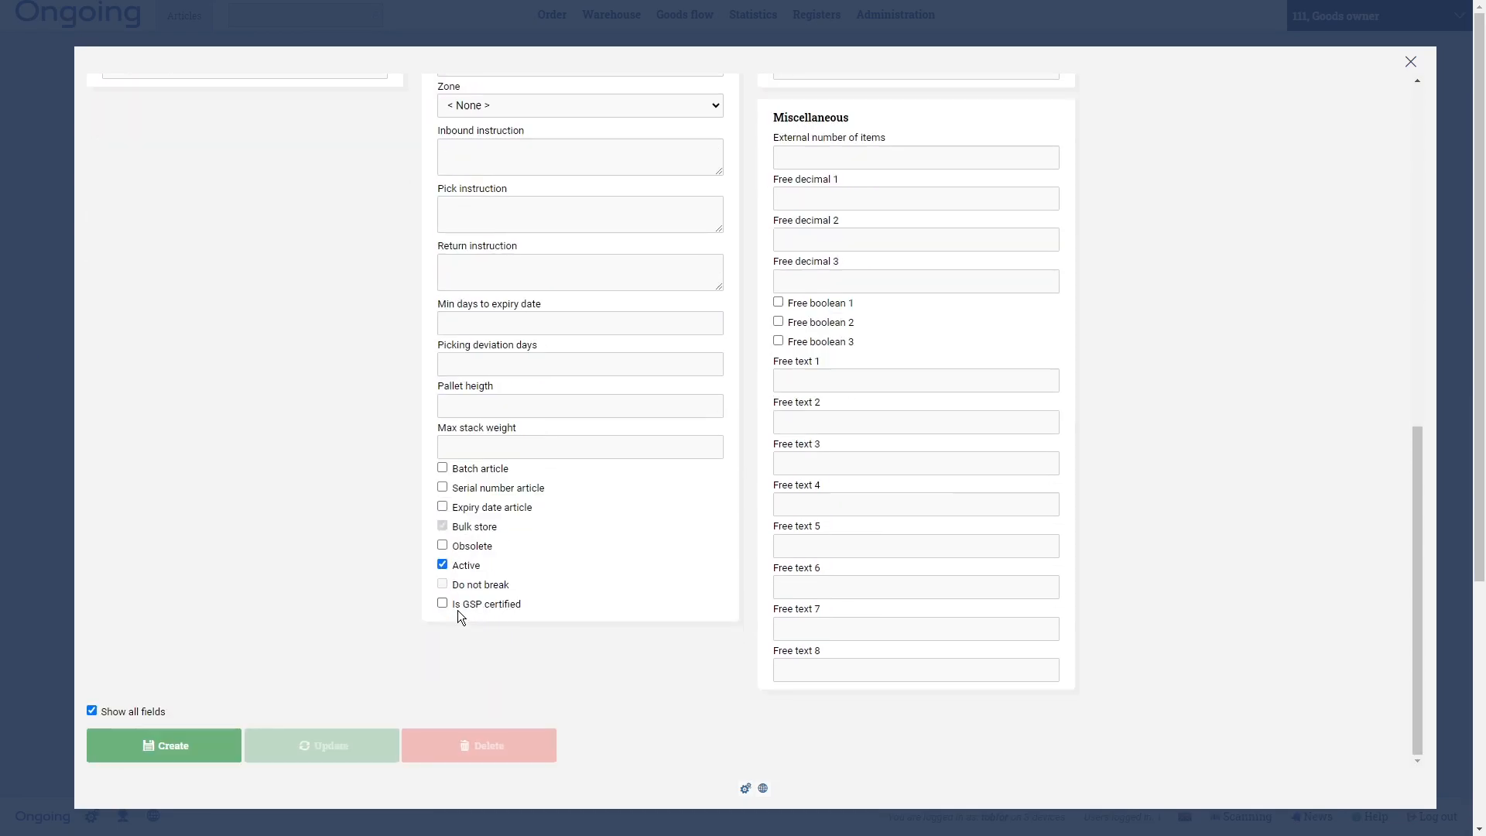
left_click(443, 506)
left_click(442, 487)
- Set the article's picking location to A1 and create the article
scroll(318, 553, "up", 10)
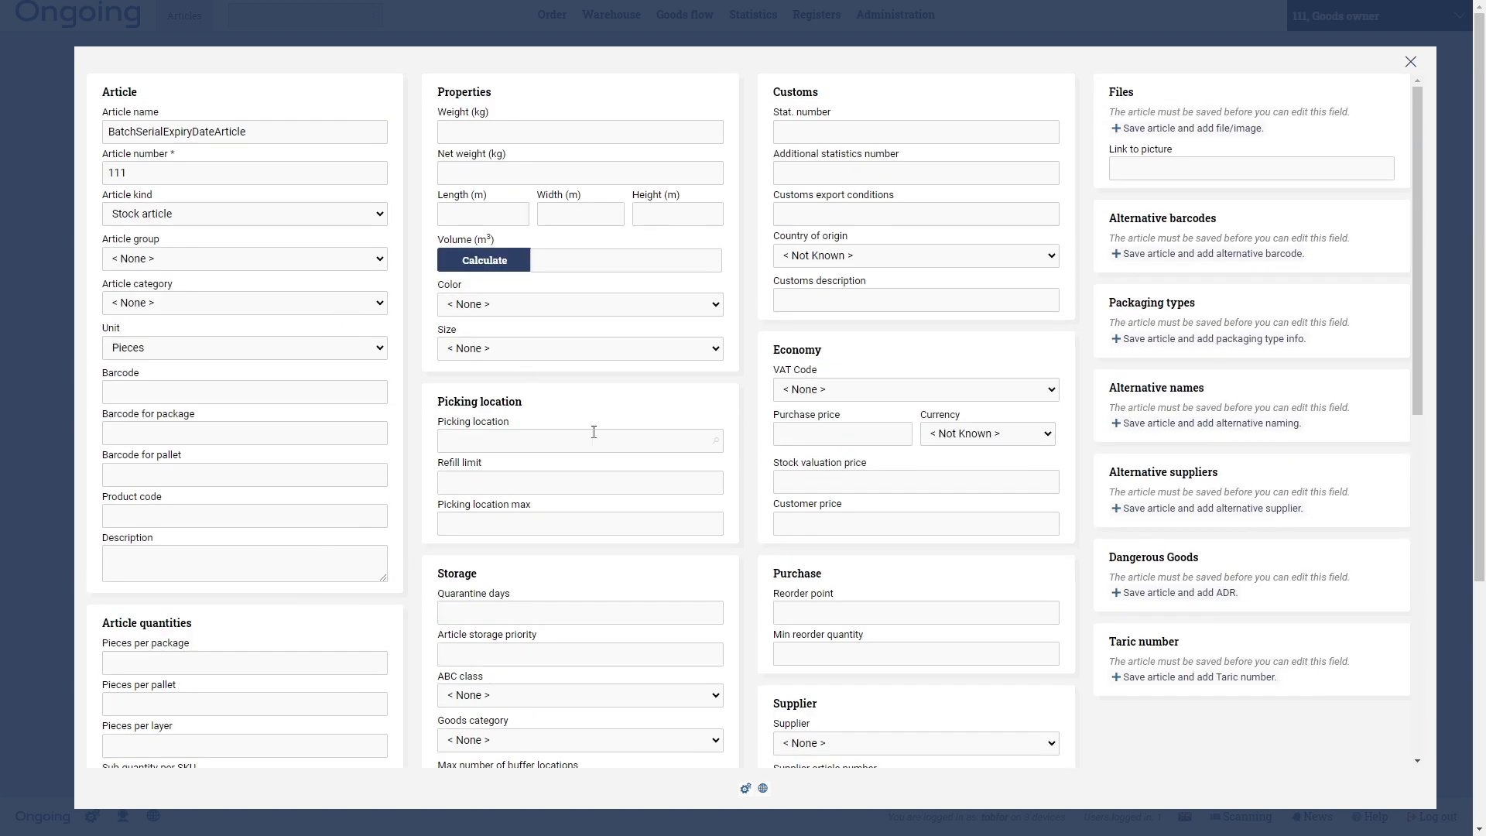
left_click(500, 446)
type("A1")
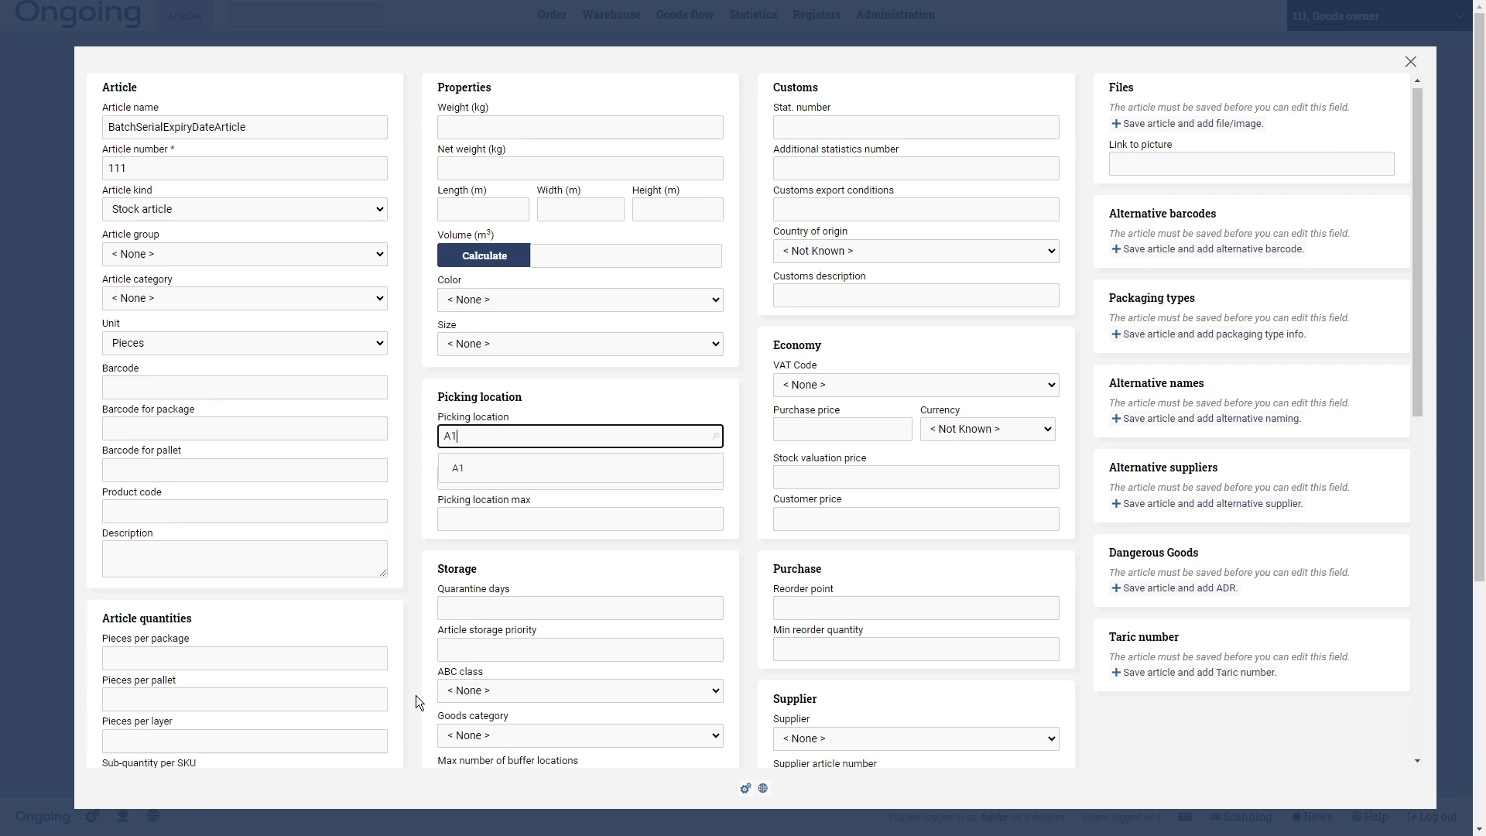
scroll(416, 694, "down", 10)
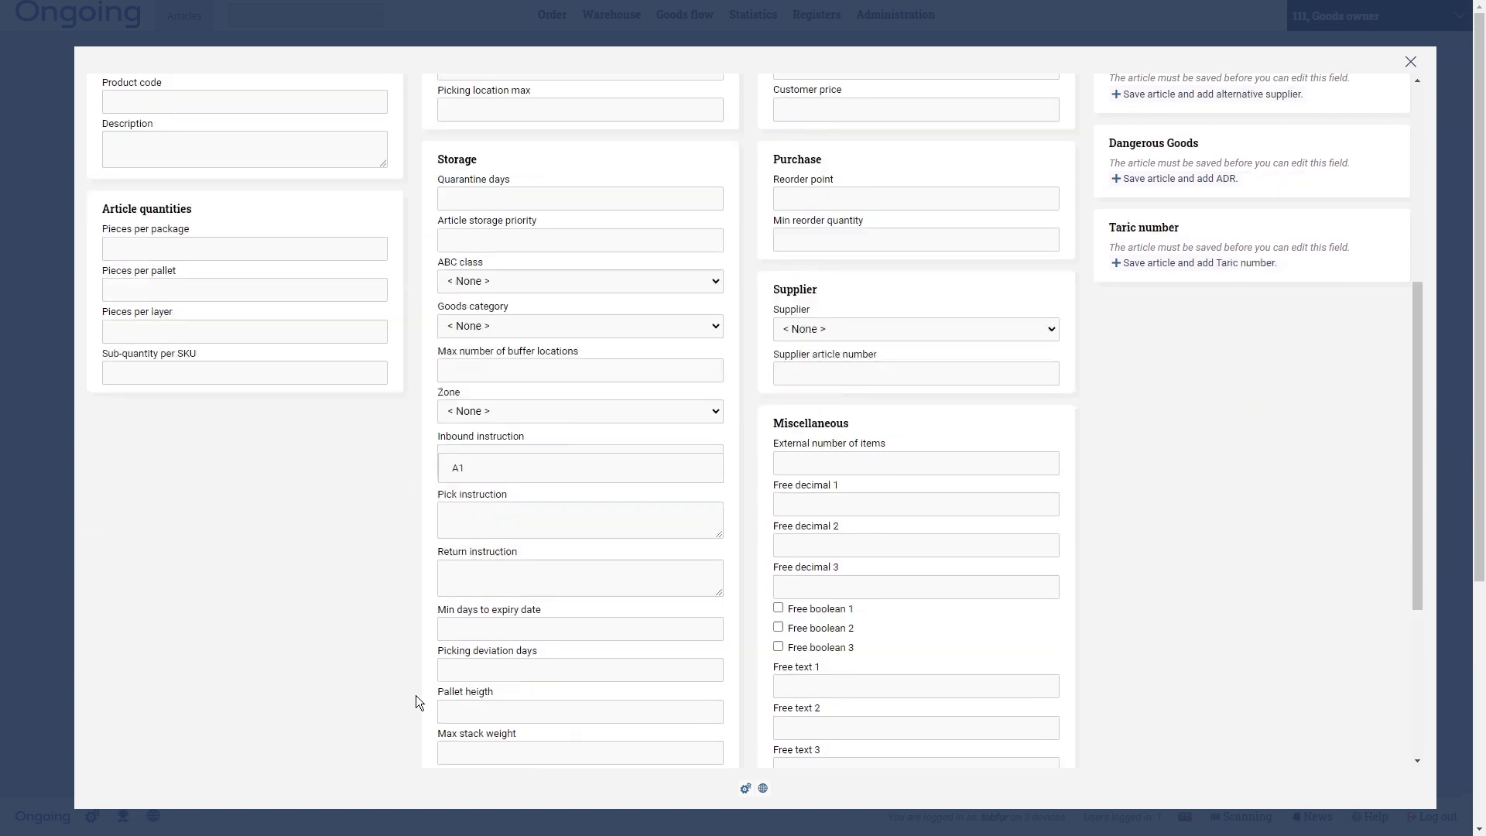
left_click(213, 747)
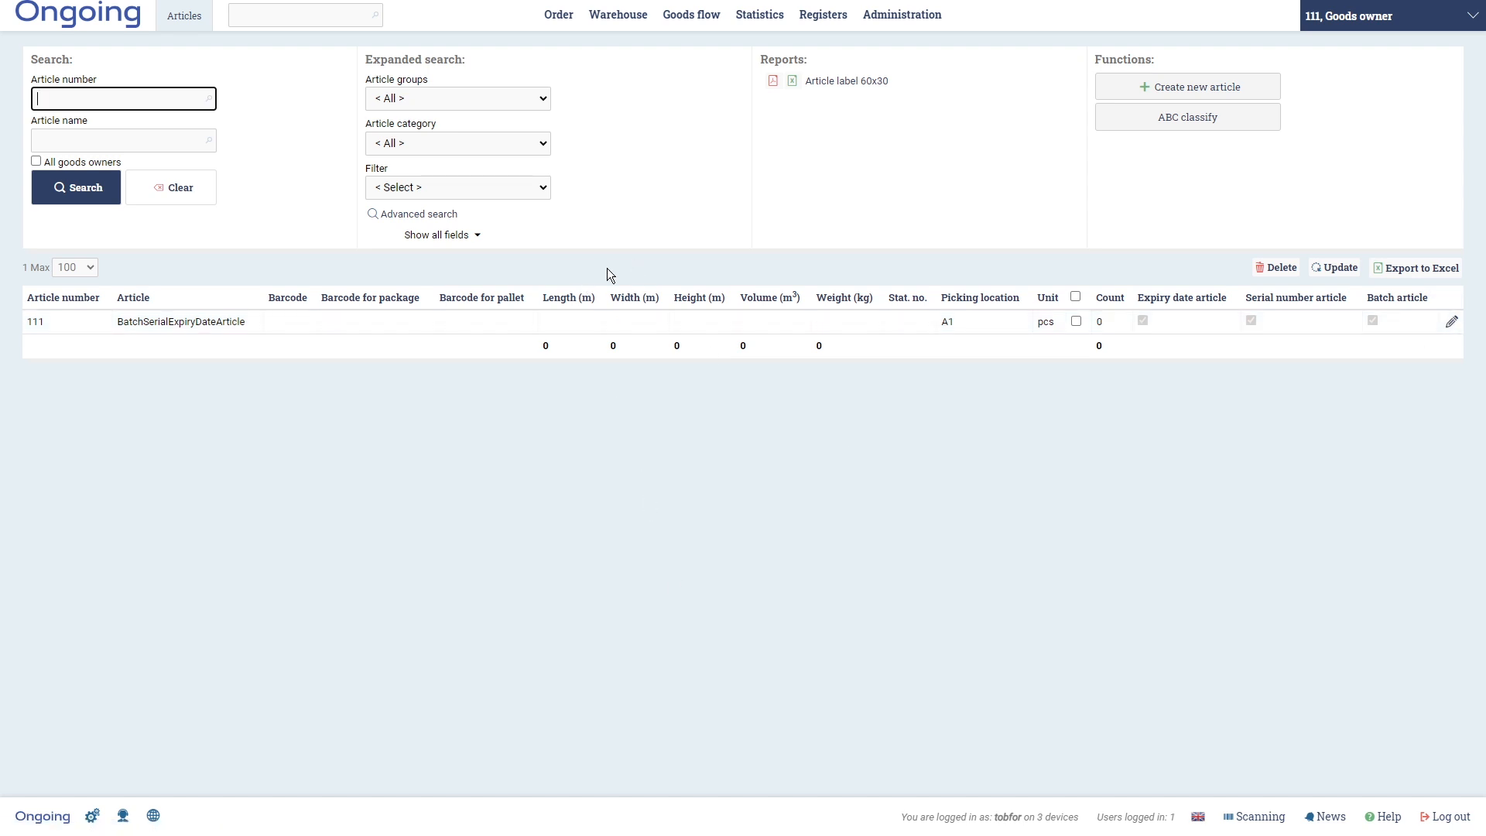
- Open goods receiving for the new article and enter a count of 10
mouse_move(632, 24)
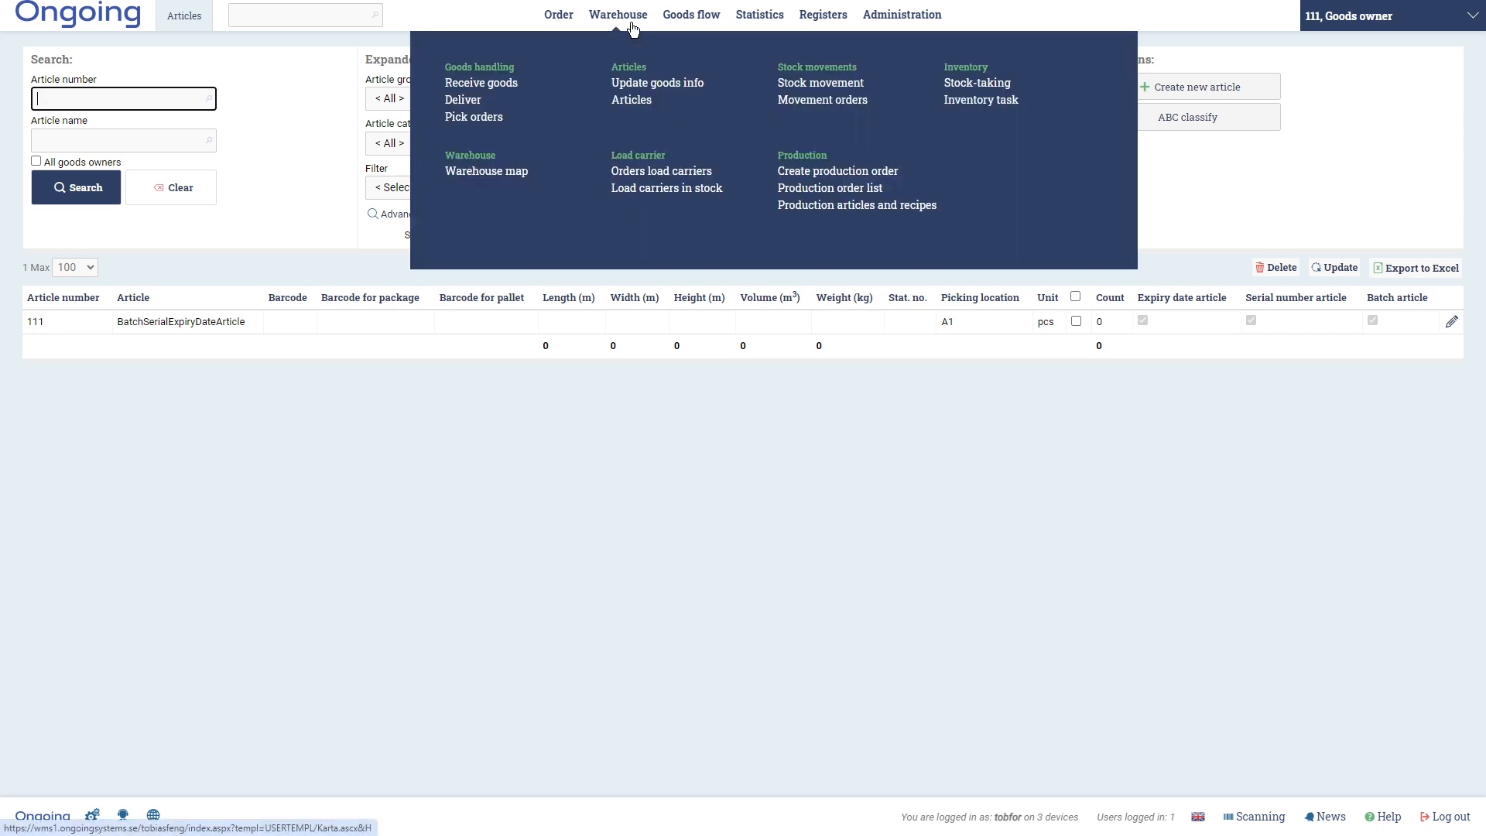
left_click(511, 84)
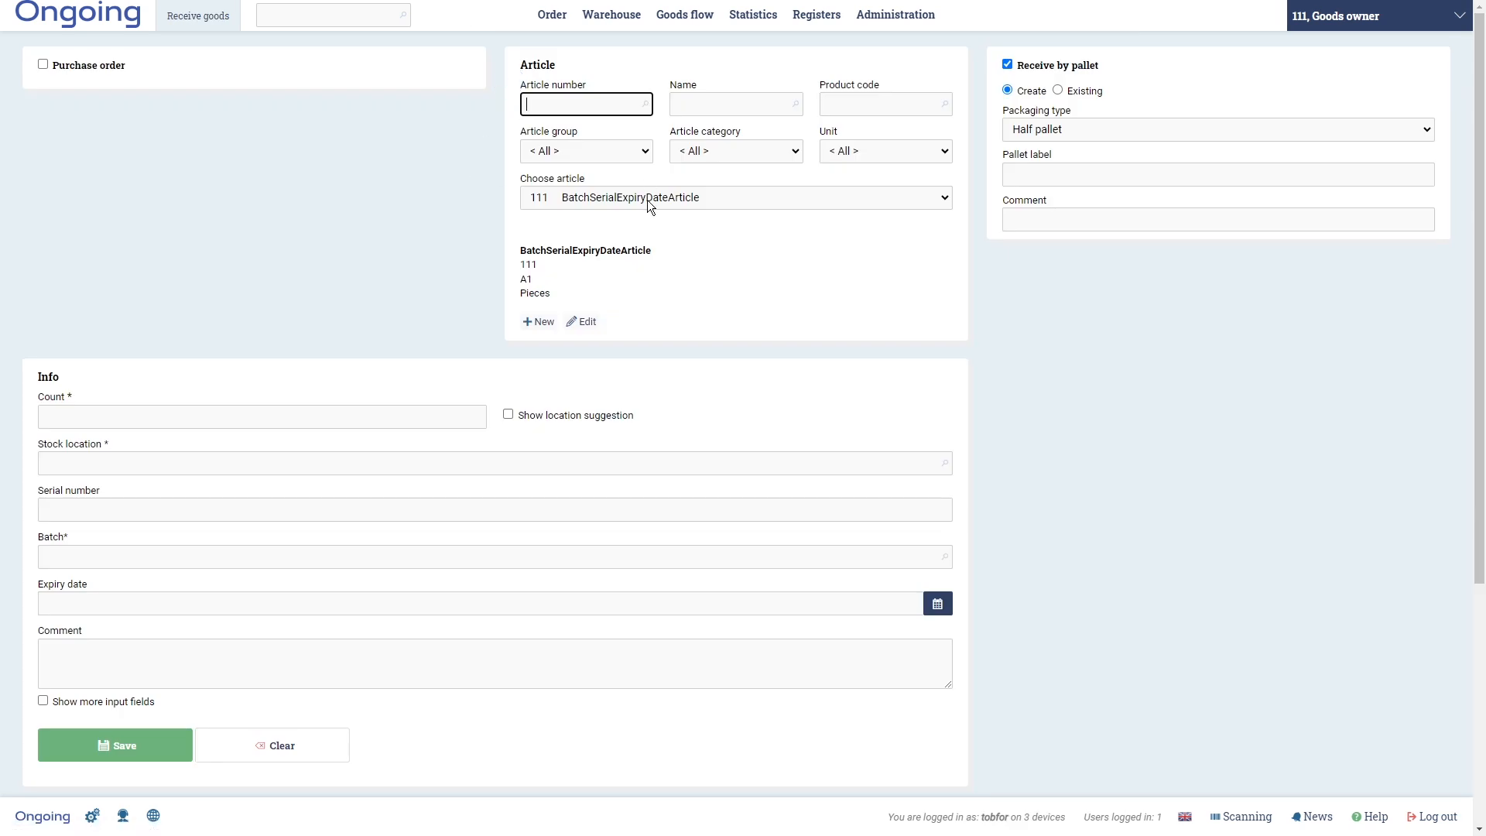
left_click(143, 418)
type("10")
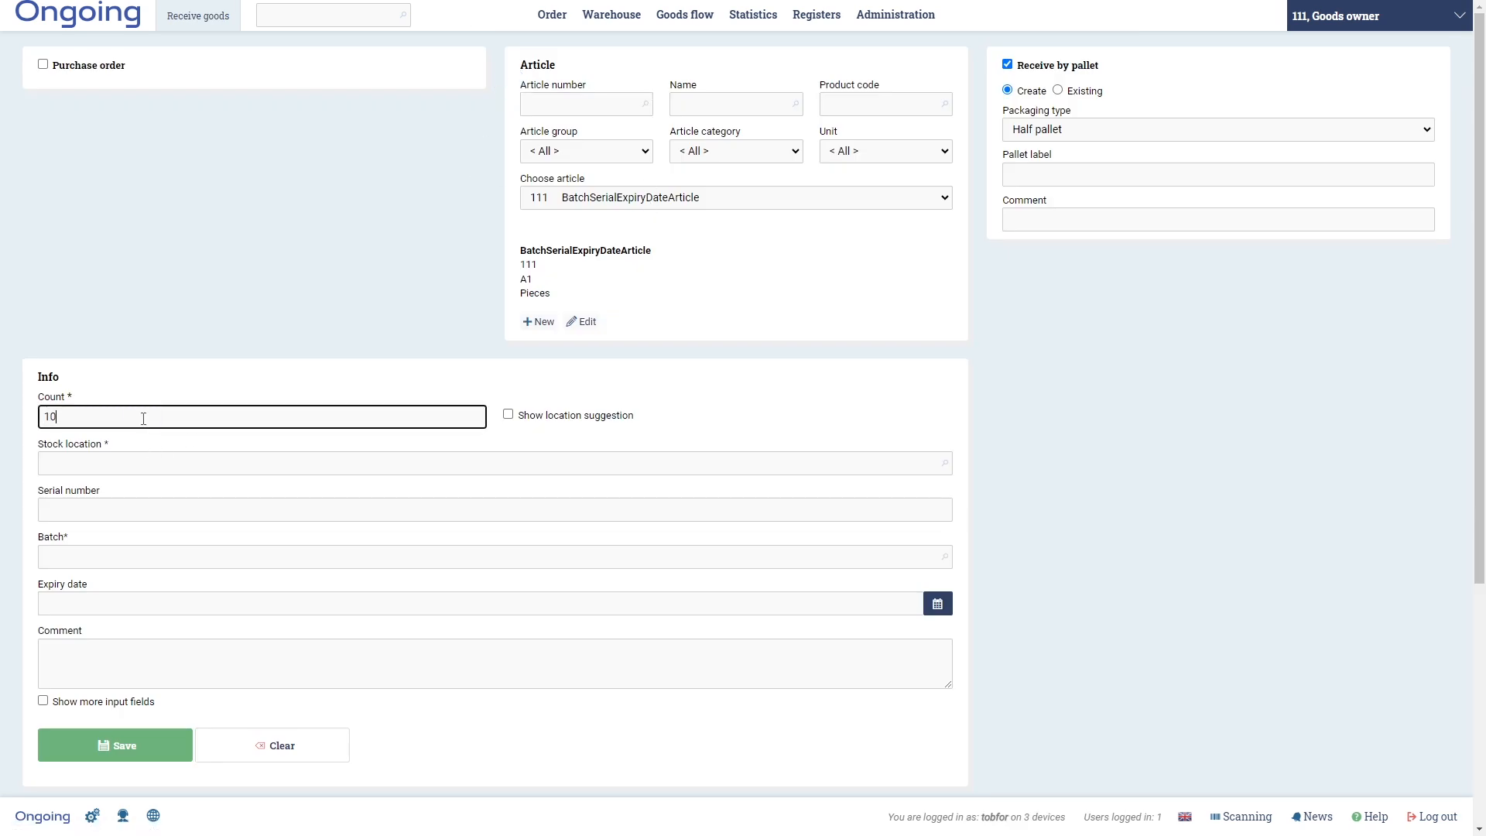
- Use the location suggestion for the stock location and enter batch B1
left_click(148, 464)
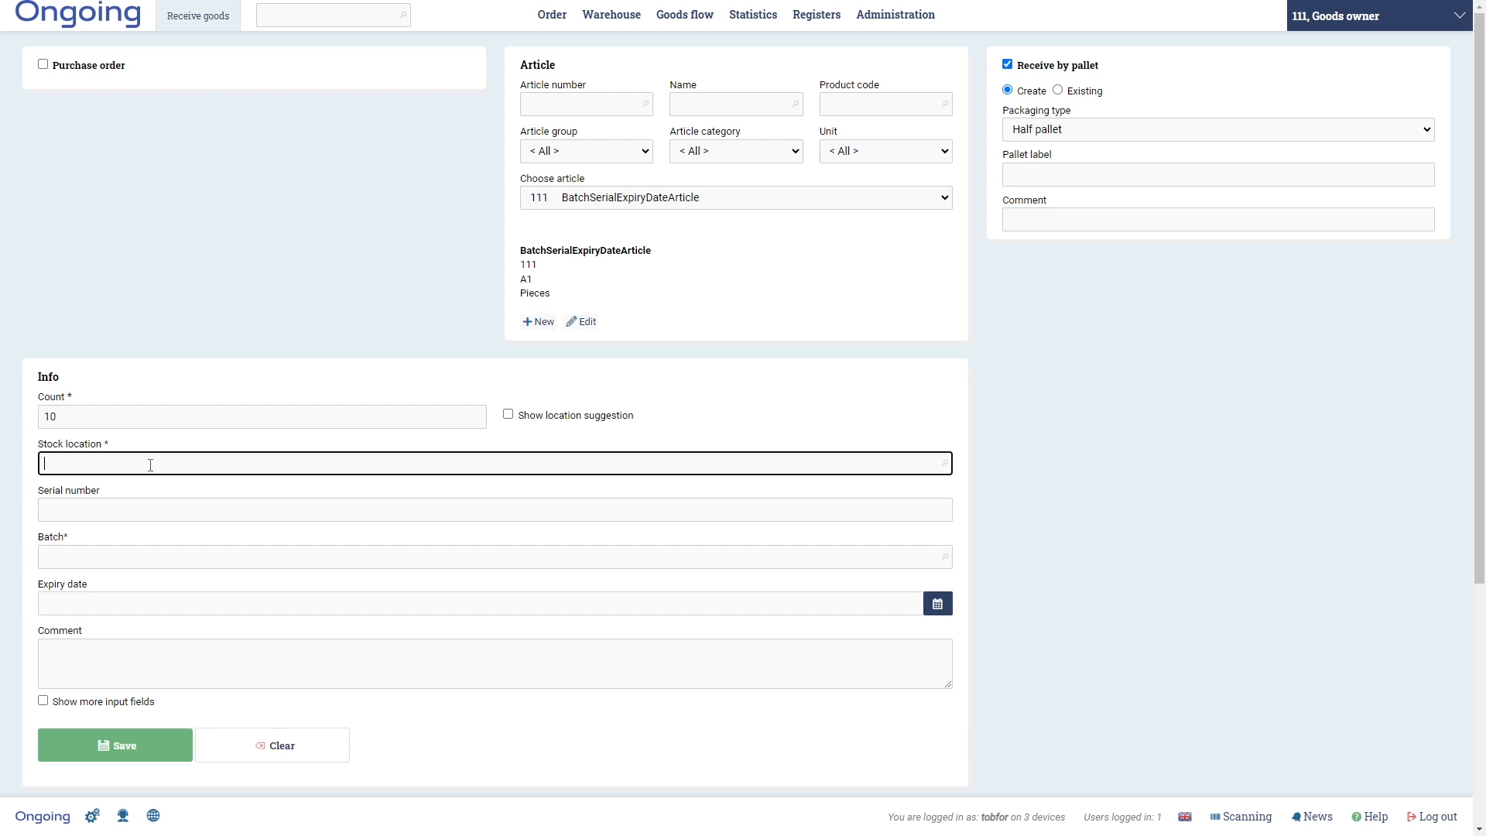
left_click(507, 414)
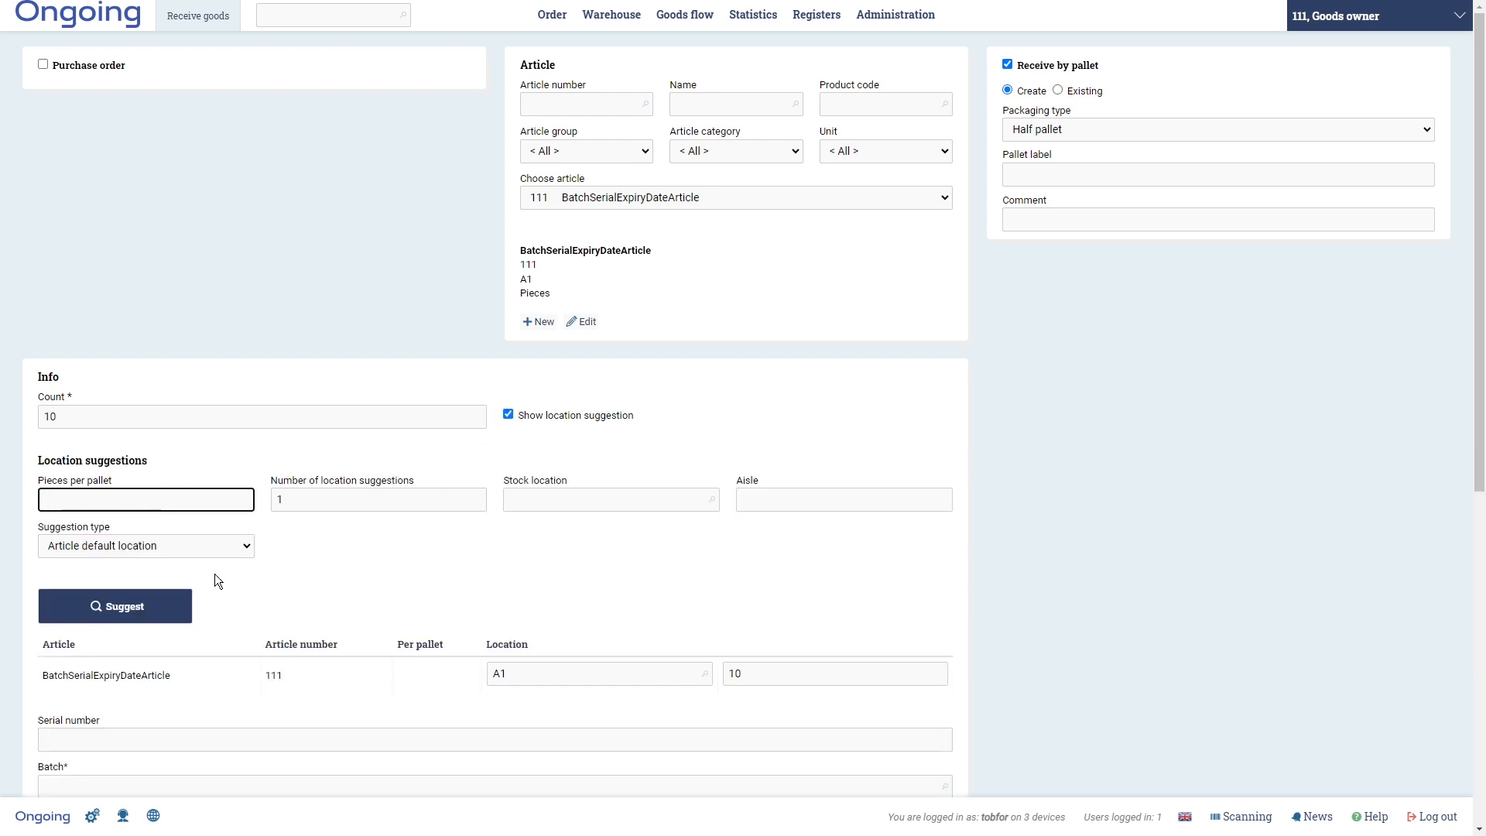
scroll(526, 591, "down", 3)
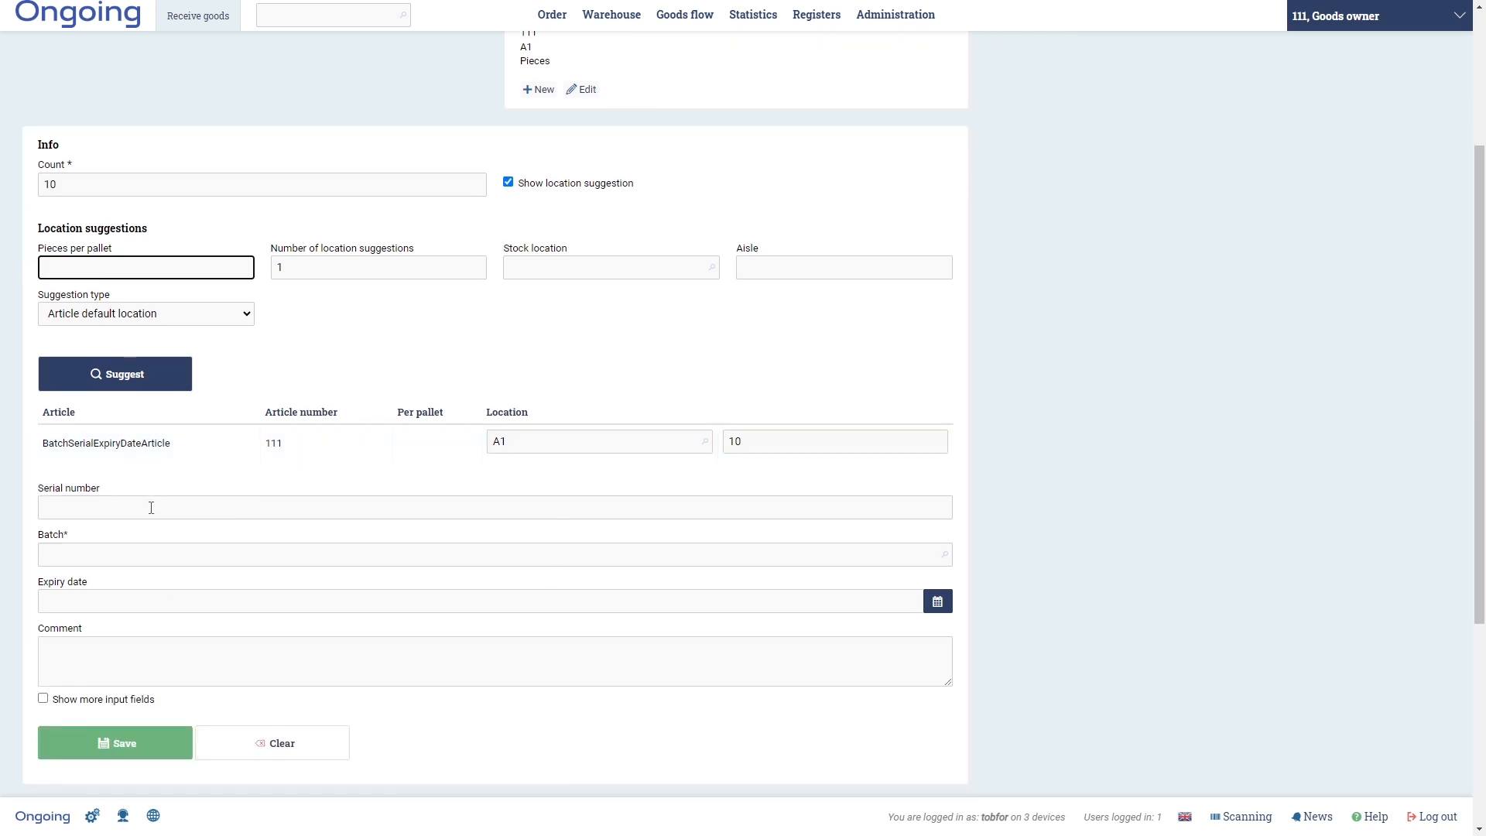
left_click(116, 557)
type("B1")
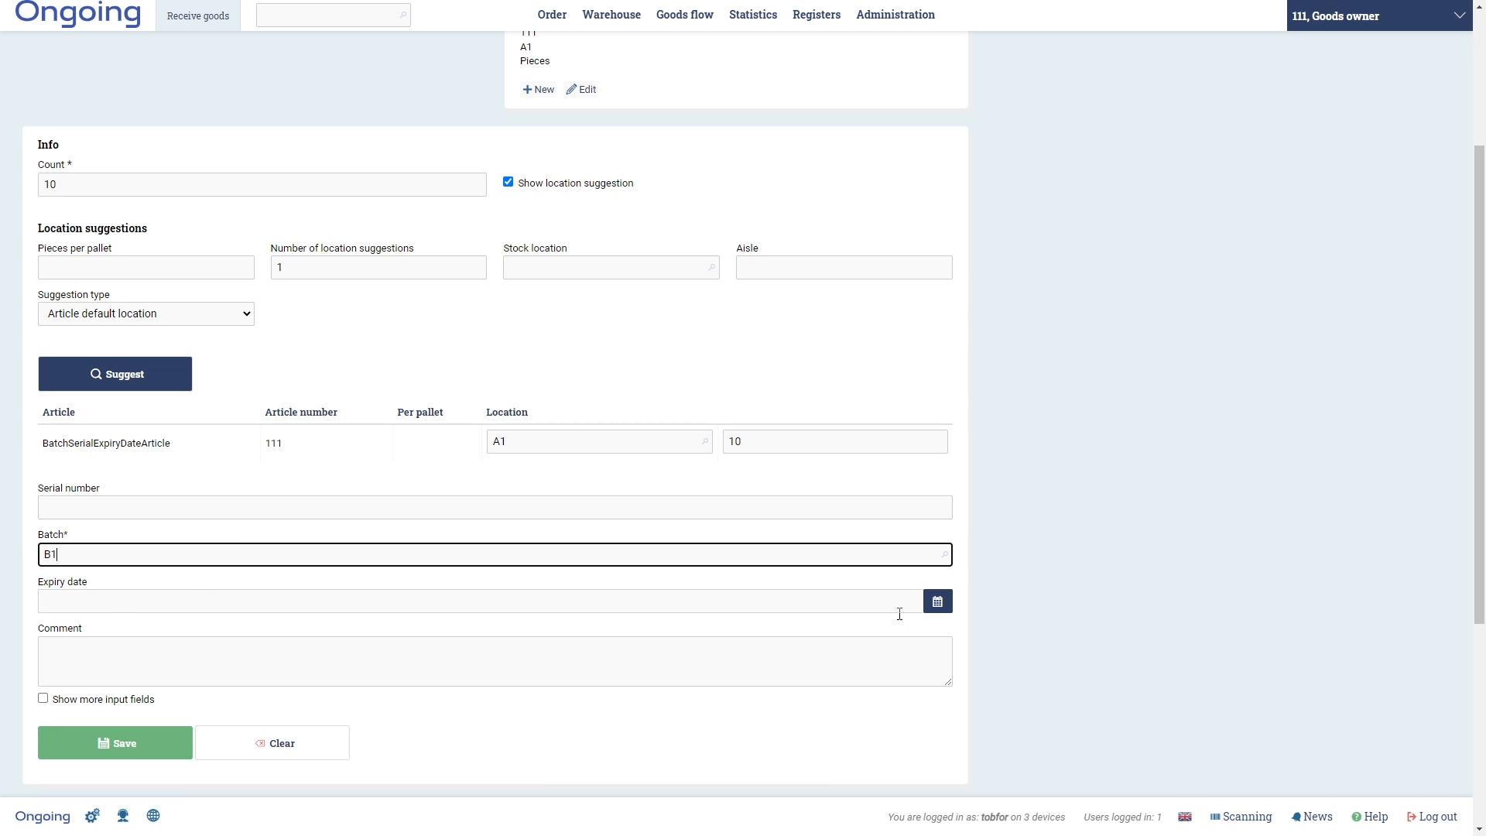
- Set the expiry date to 30/04/2026 and save the goods receipt
left_click(948, 610)
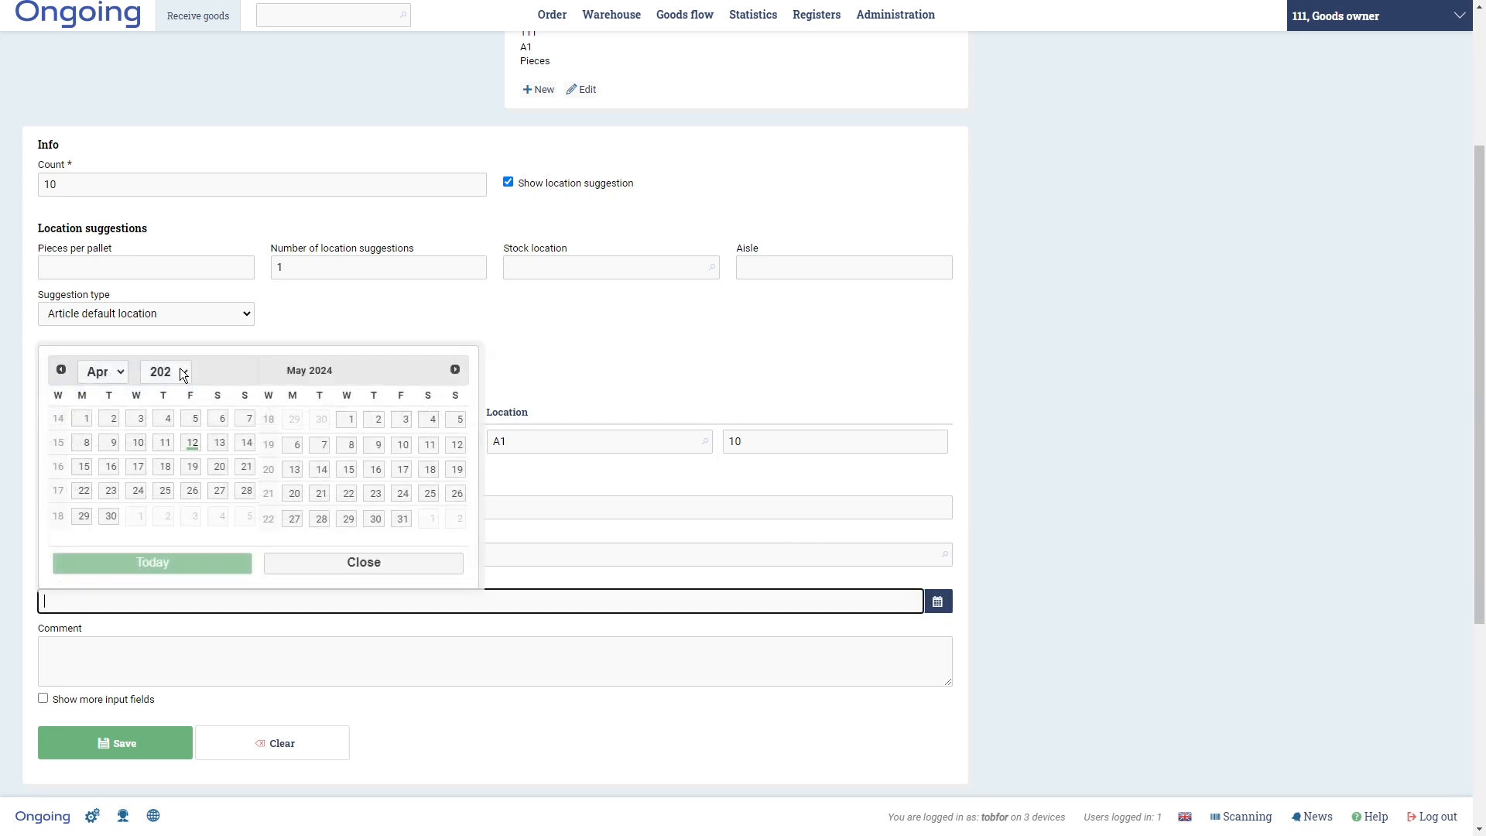
left_click(183, 371)
left_click(161, 588)
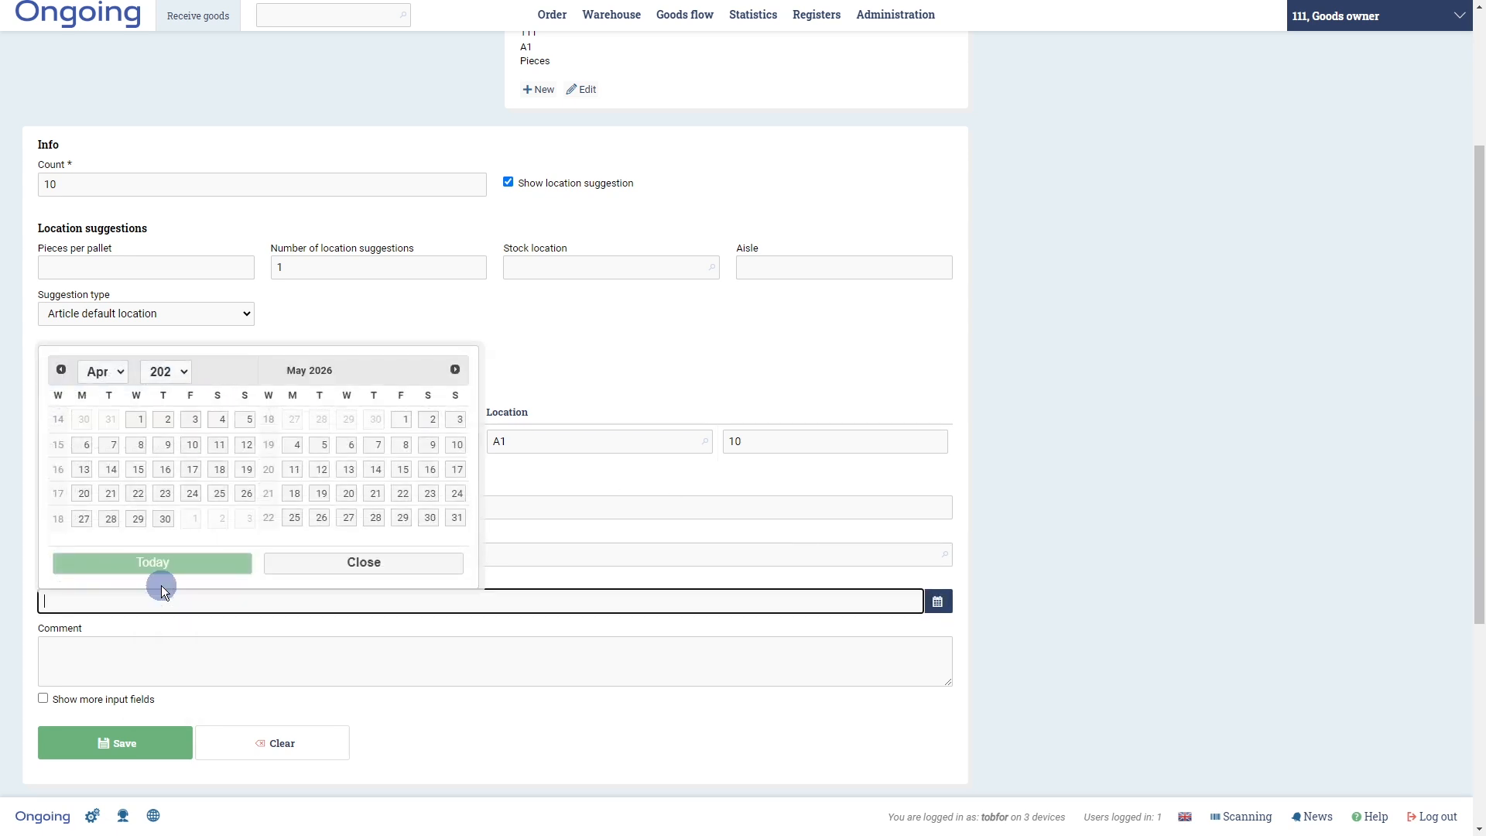
left_click(165, 519)
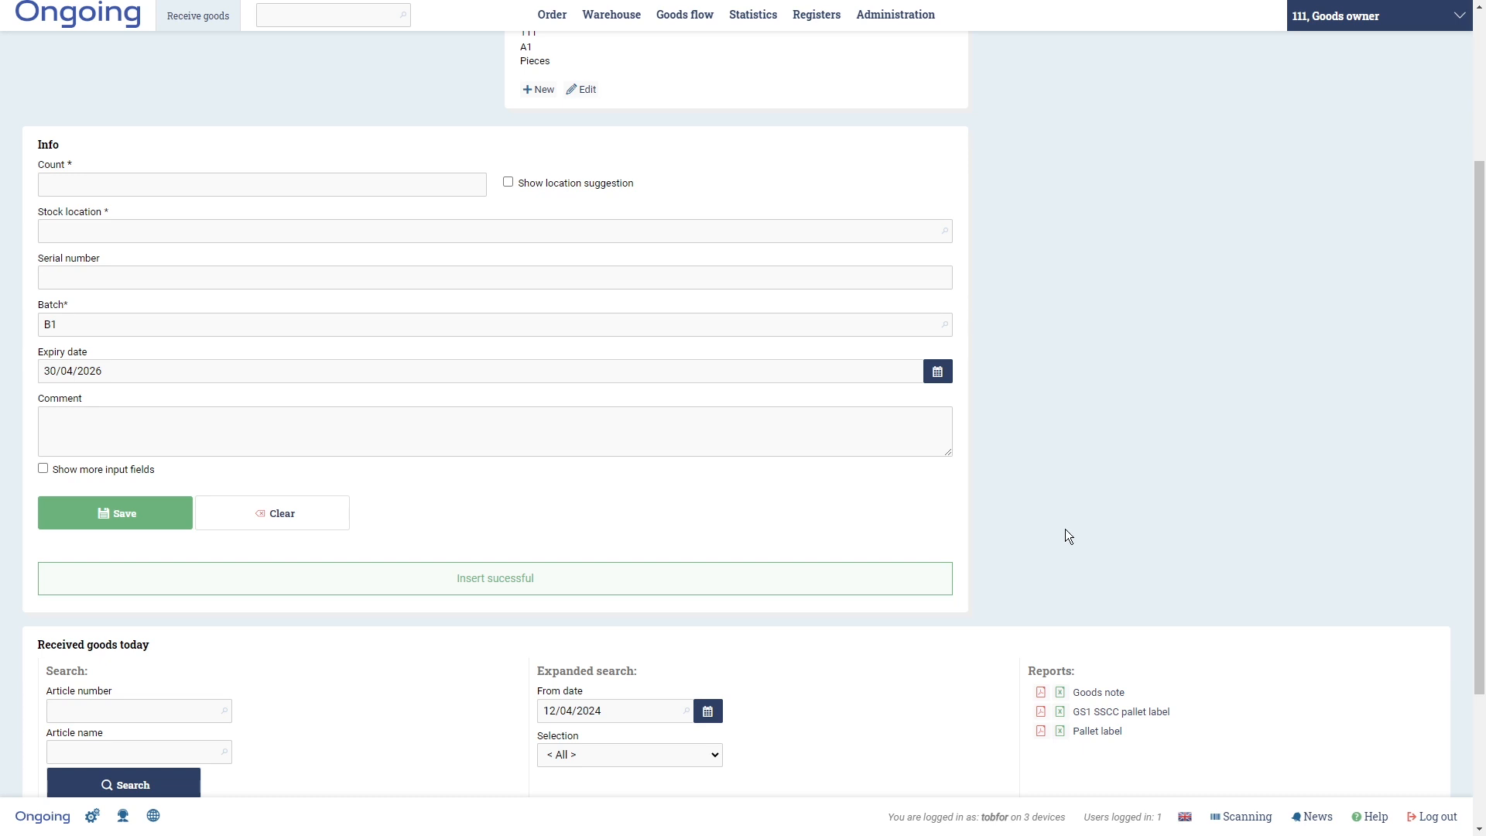
- Open the scanning Inbound function and enter article 111
left_click(1246, 818)
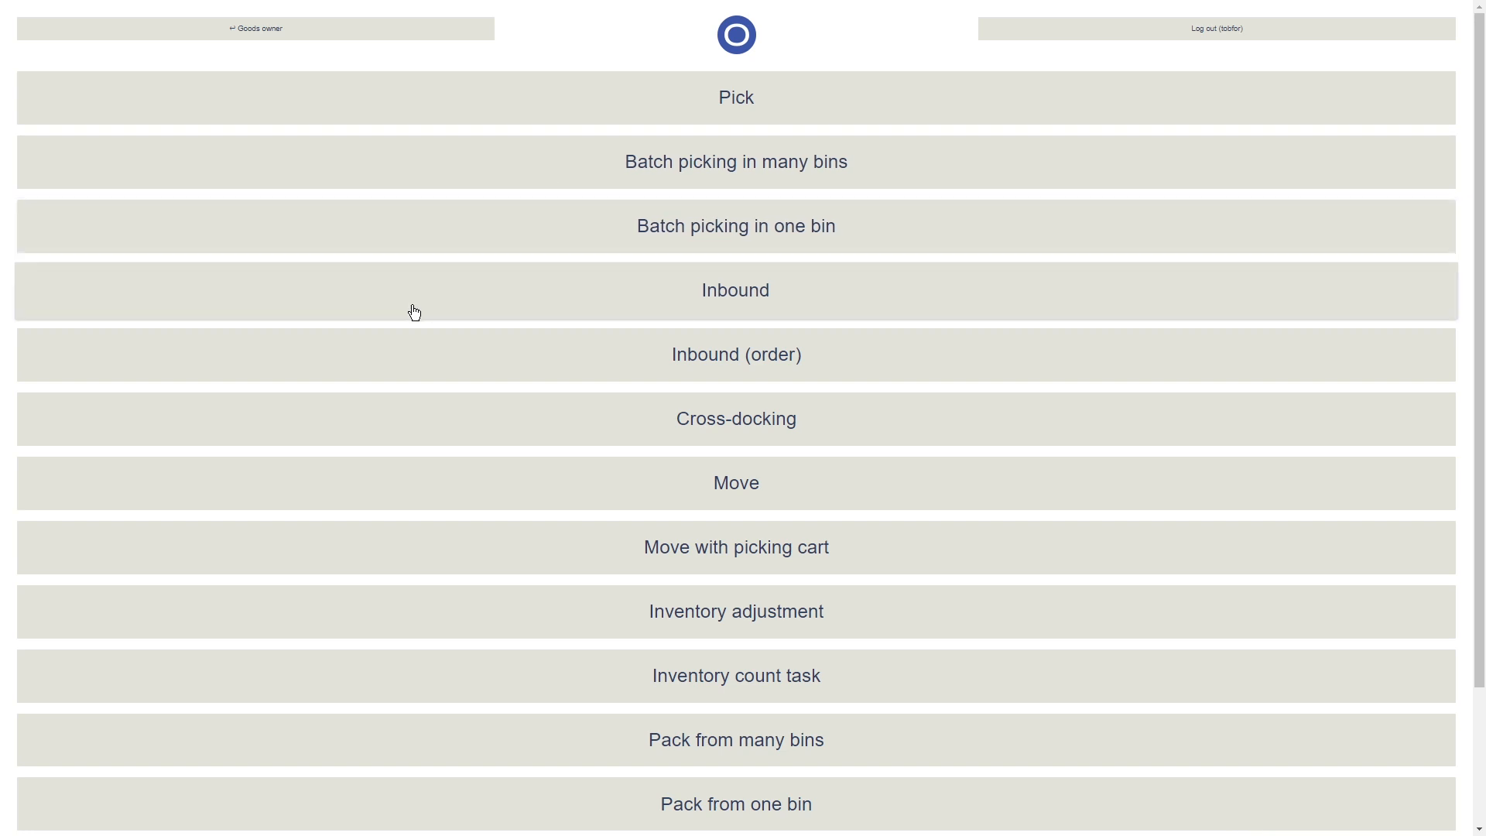
left_click(598, 307)
type("111")
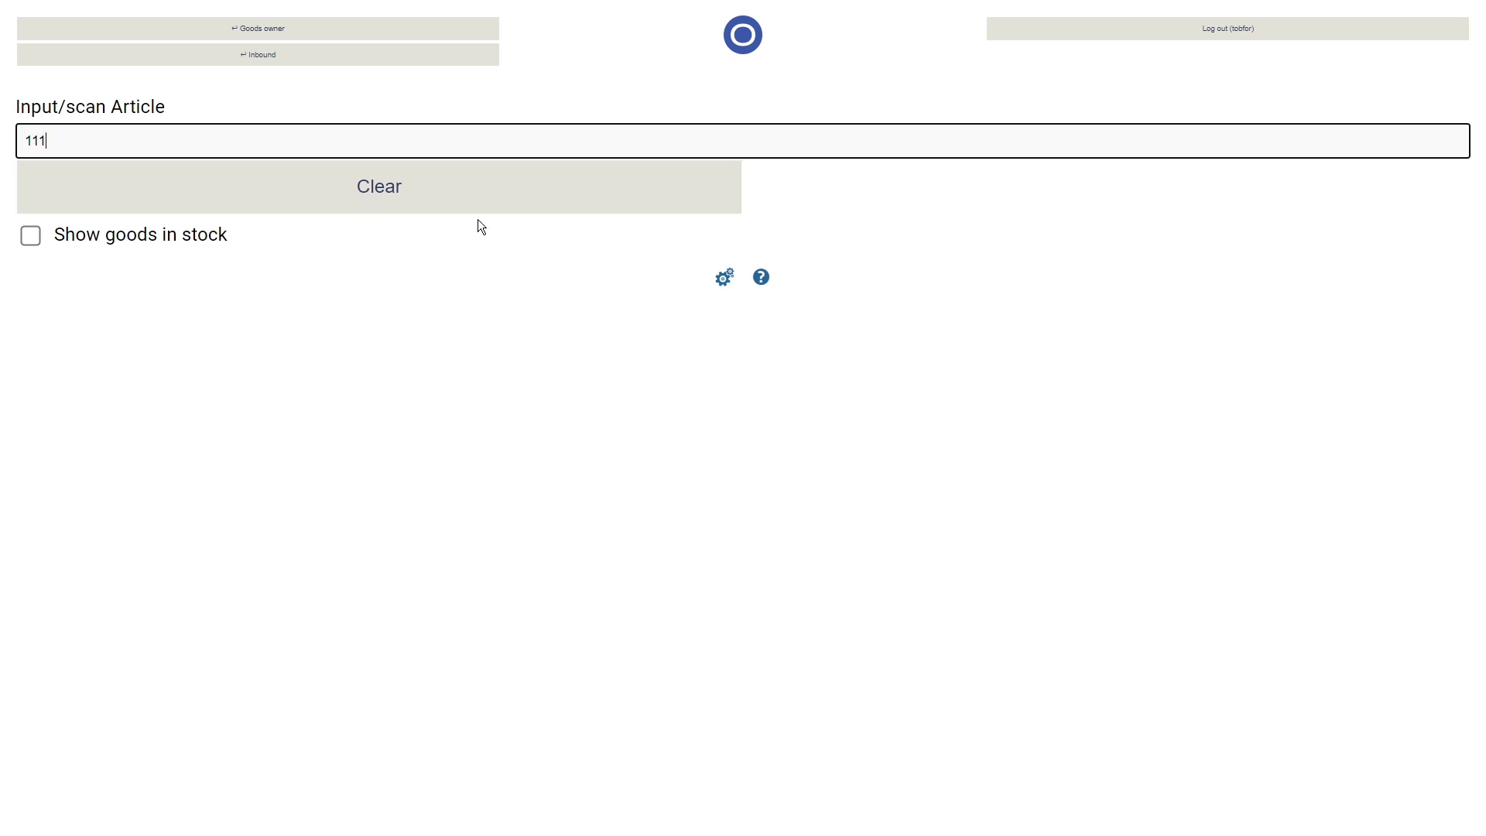
key("Return")
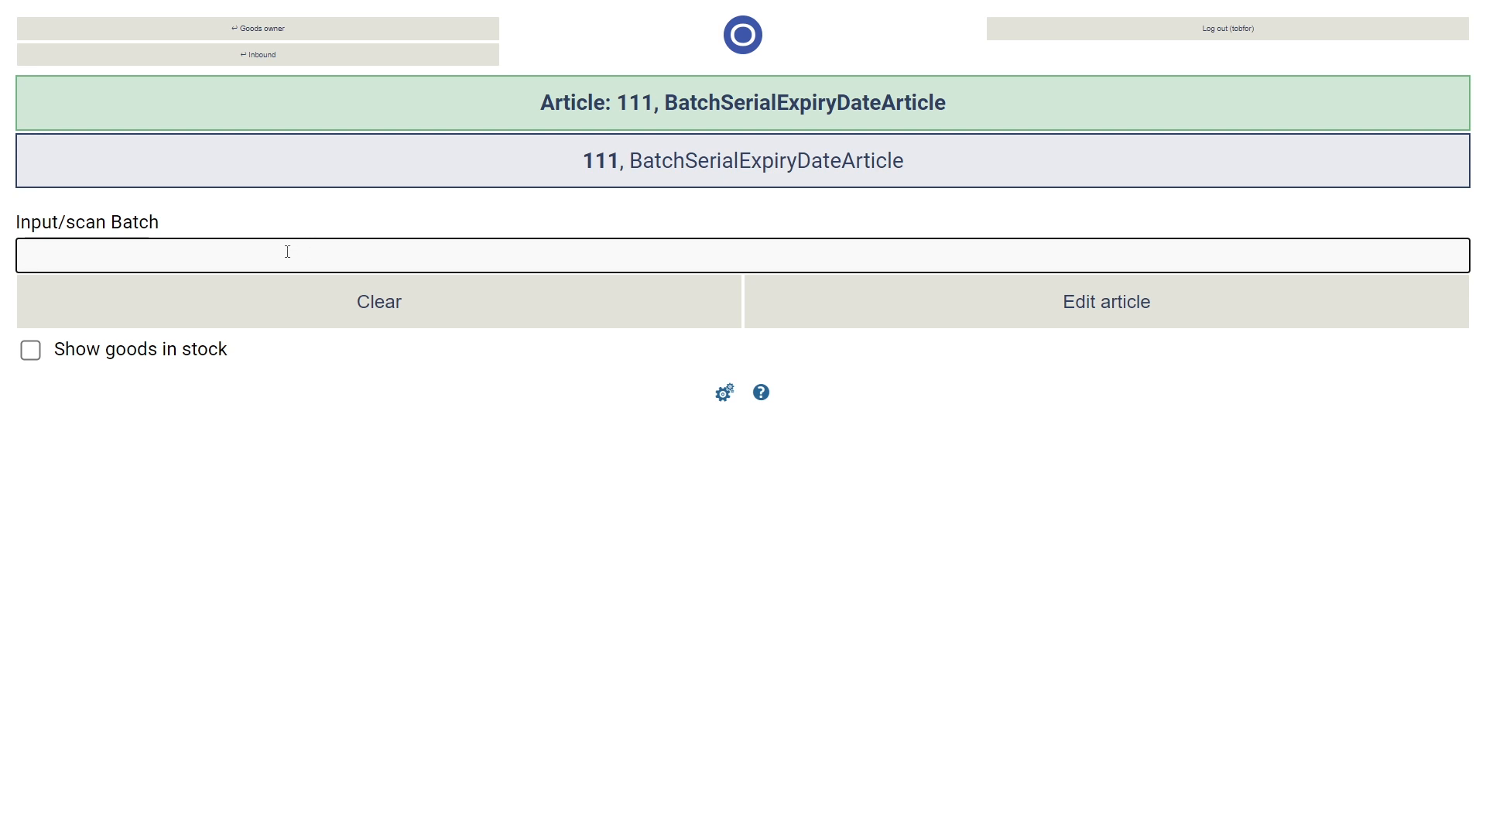
- Enter batch B2 for the scanned inbound
type("B2")
key("Return")
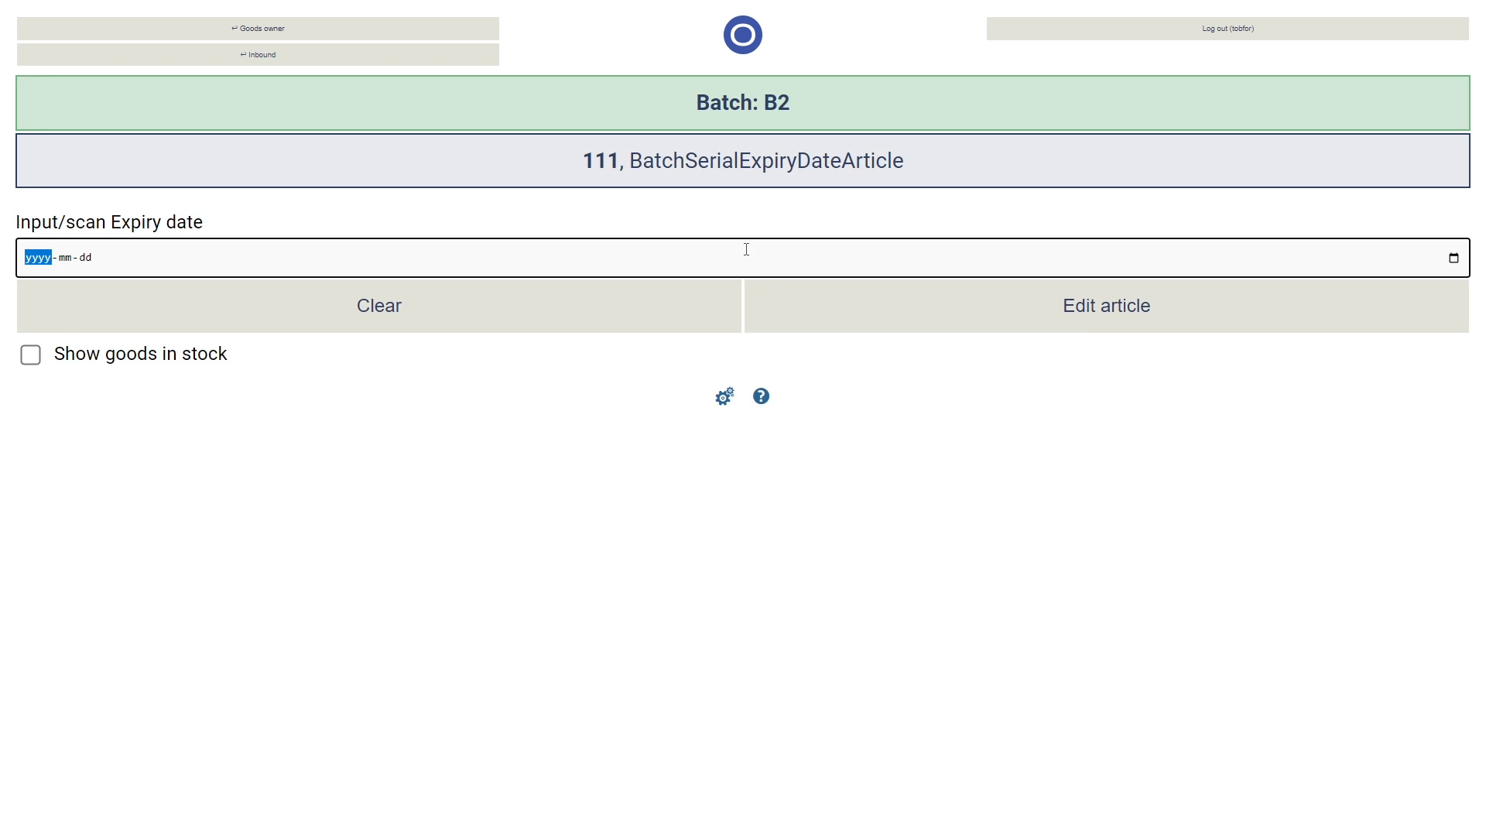
- Pick the expiry date 2025-04-12 in the date picker
left_click(1454, 258)
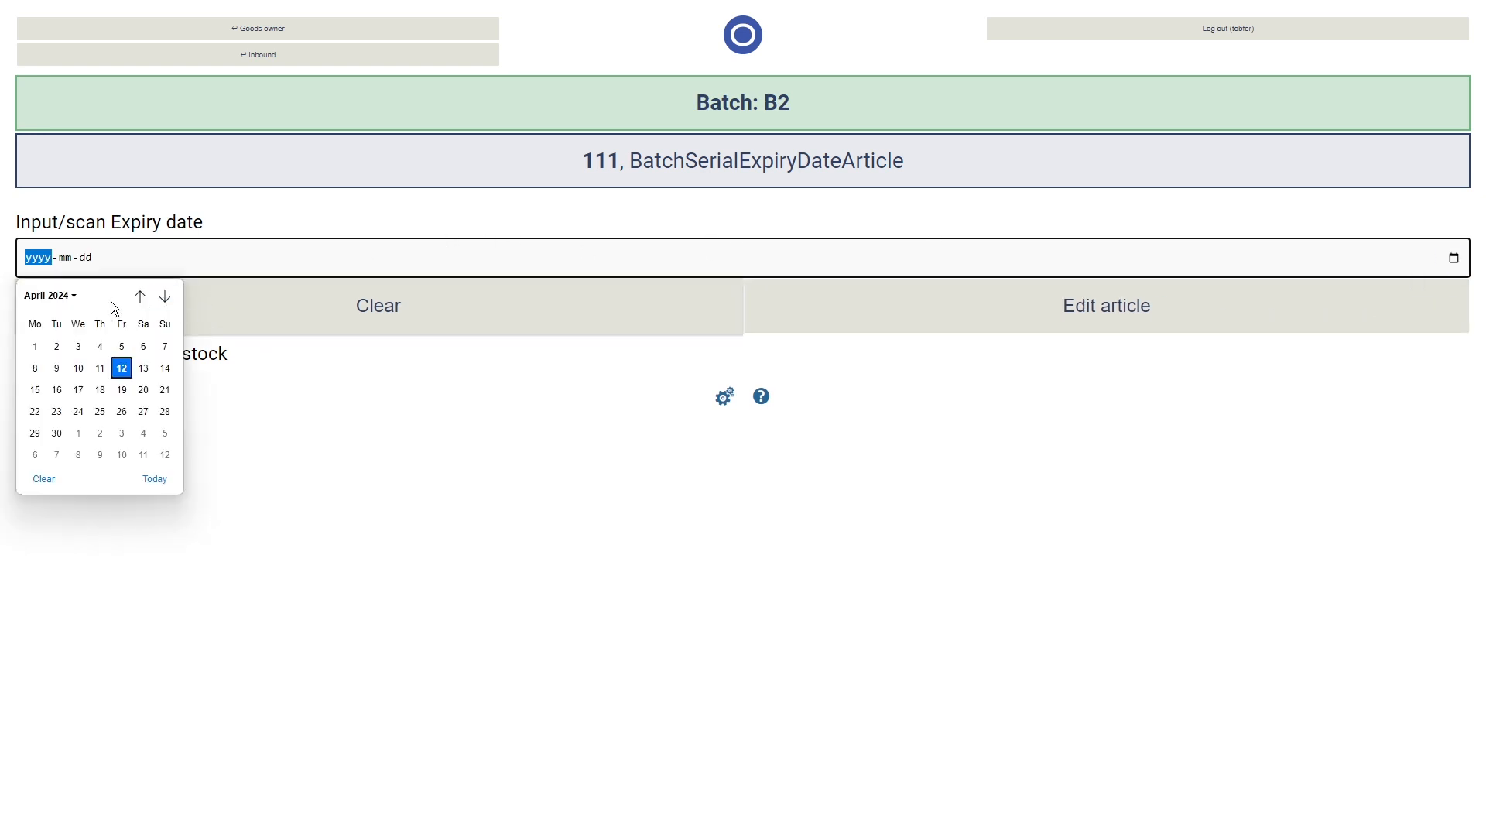
left_click(75, 297)
left_click(44, 421)
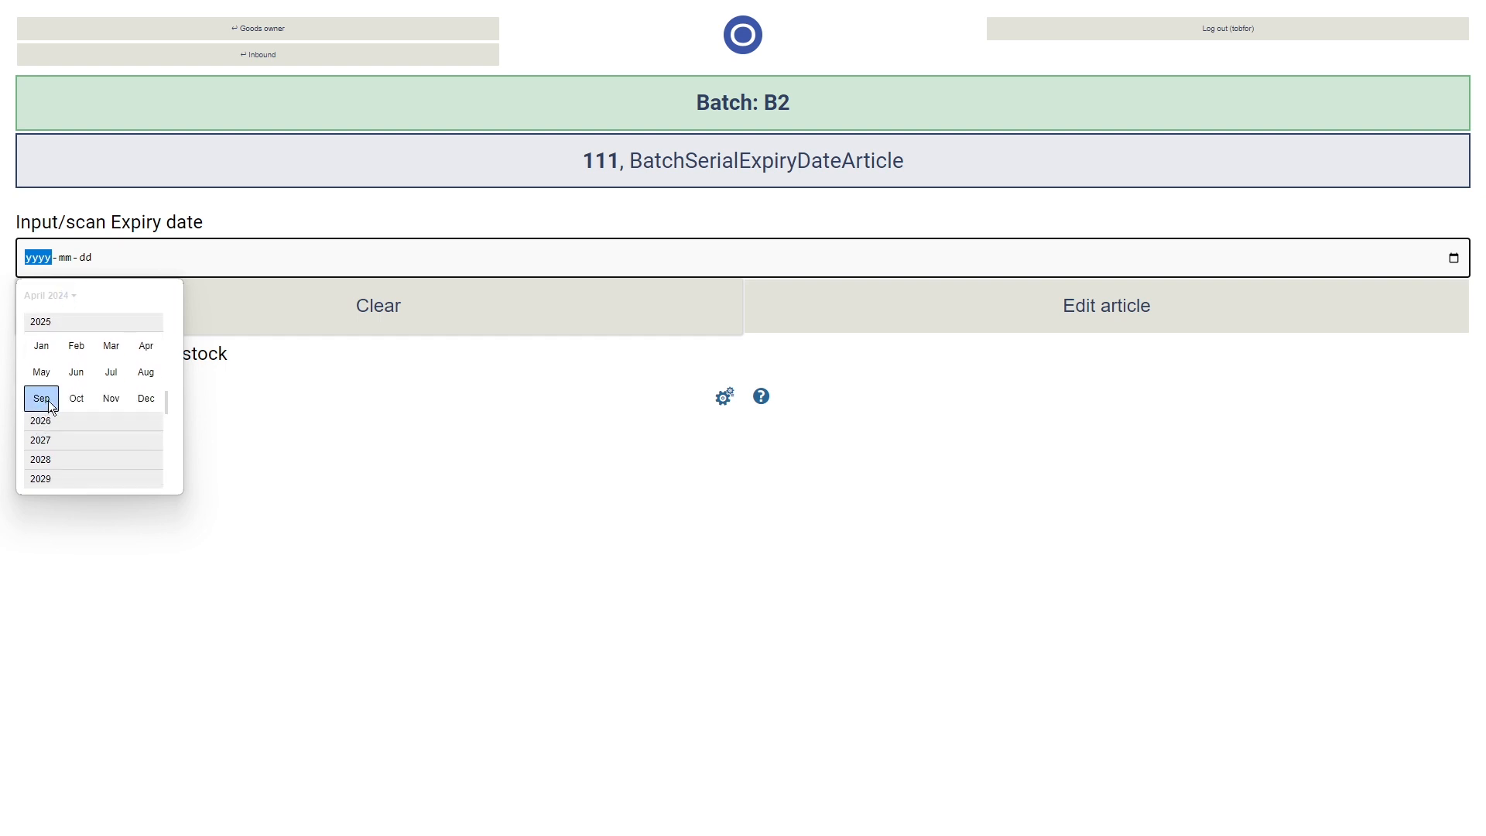
left_click(146, 348)
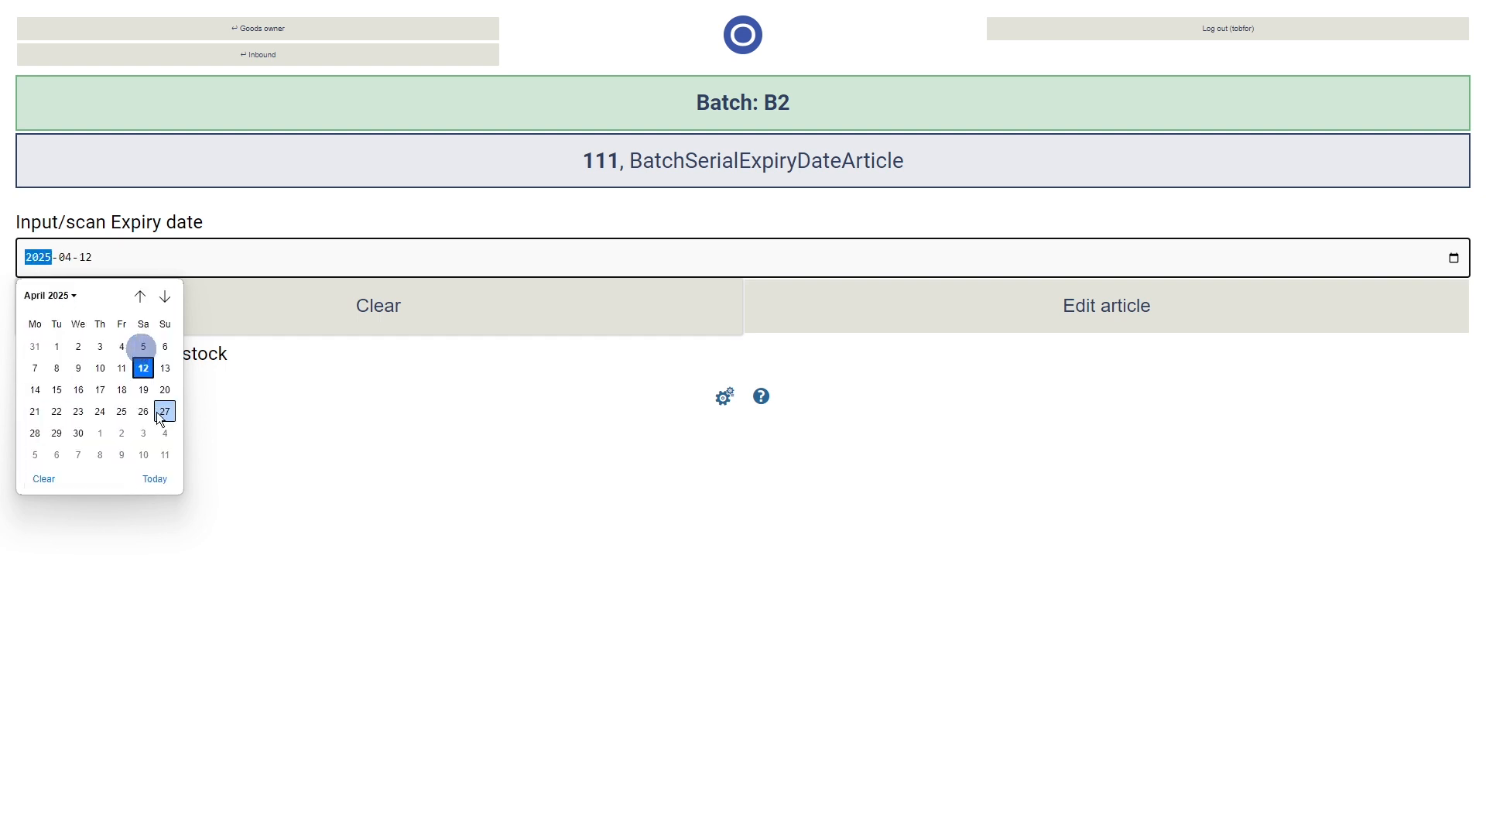
left_click(147, 367)
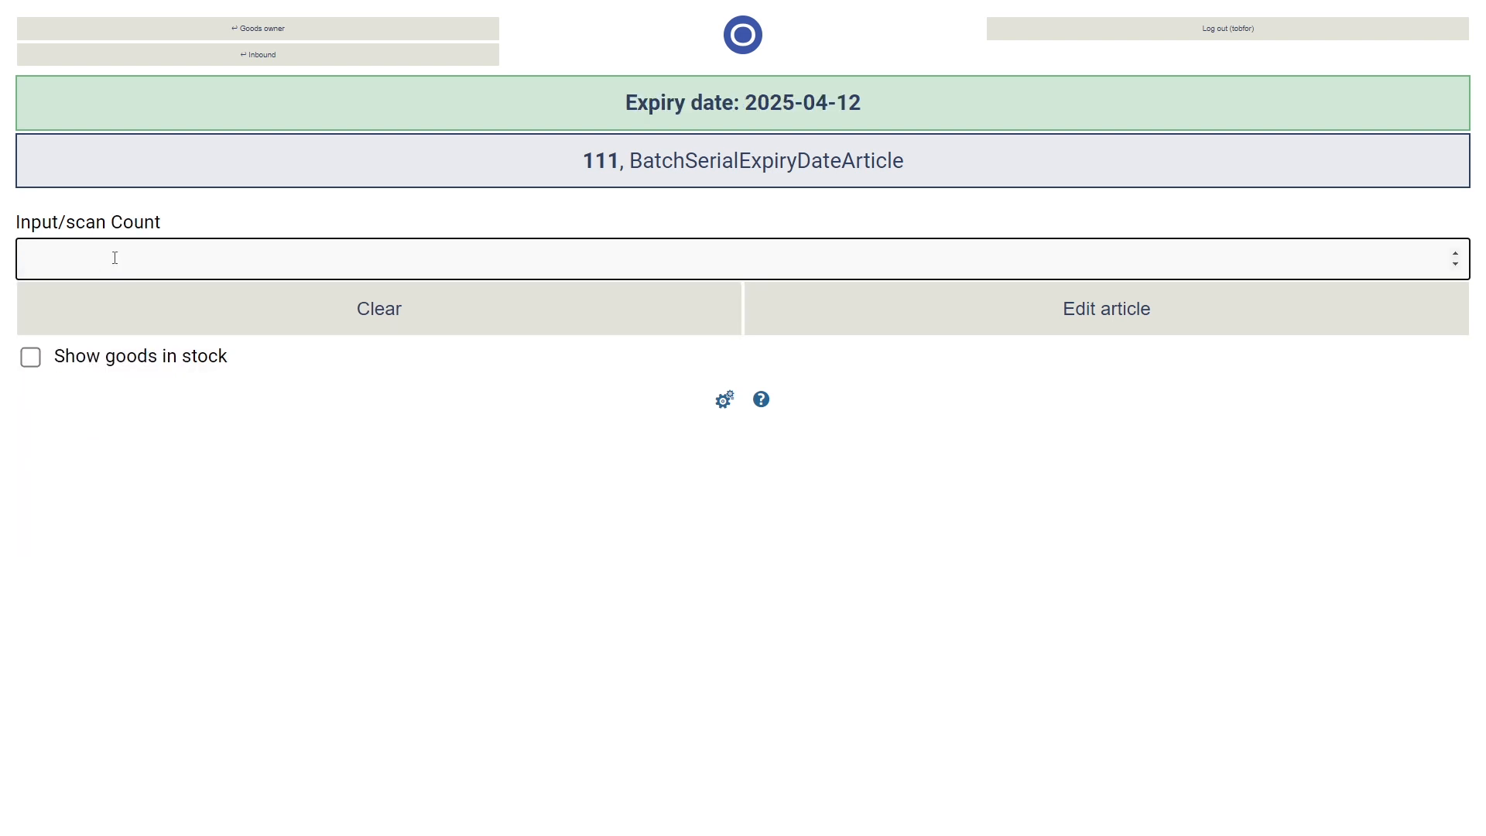
- Enter a count of 10 and location A1 to complete the scanned inbound
type("10")
key("Return")
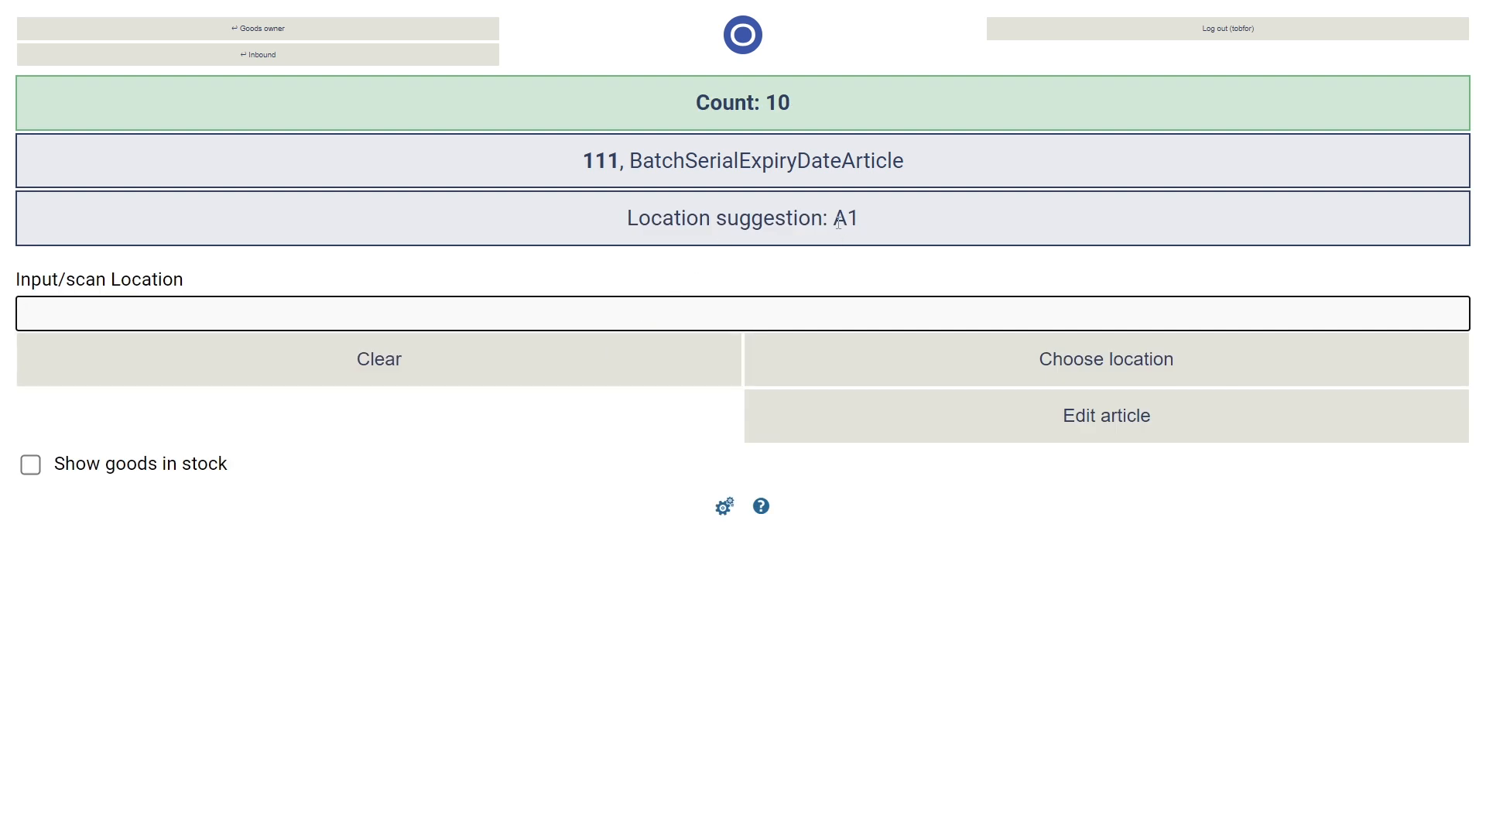
type("A1")
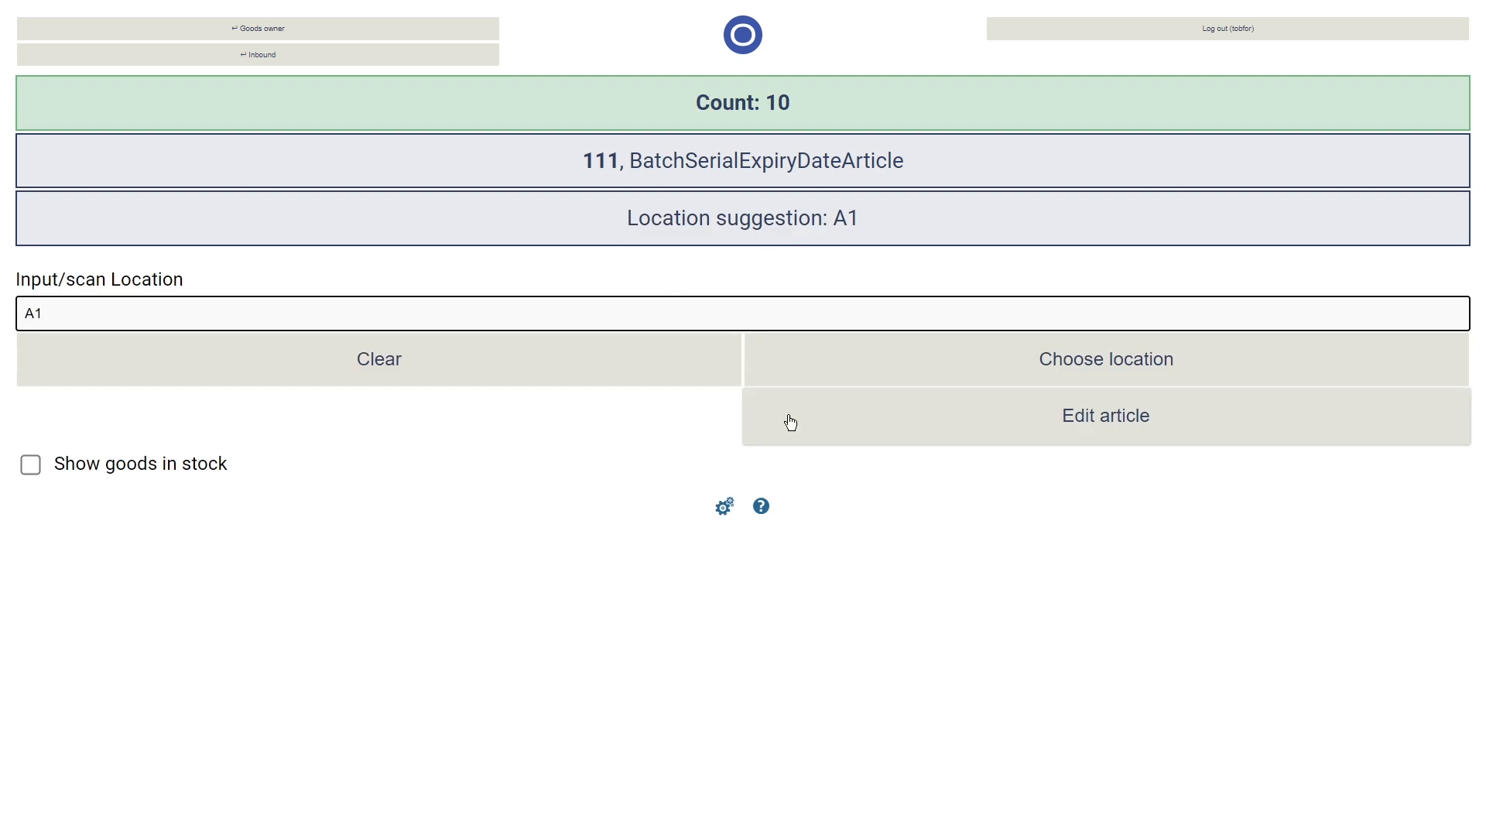
left_click(923, 364)
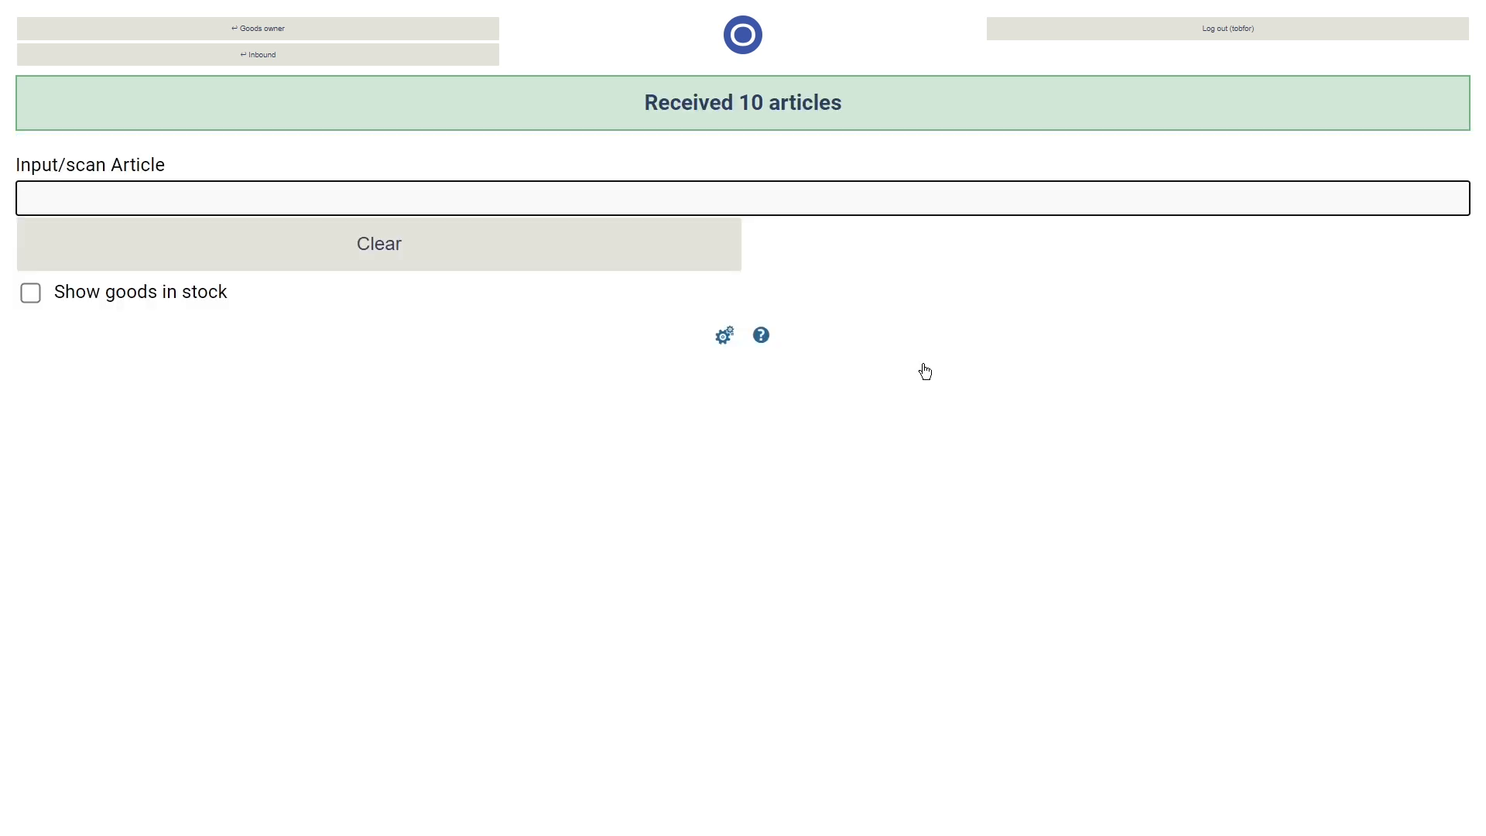
- Switch back to the main web window and open the Goods in stock overview
key("alt+Tab")
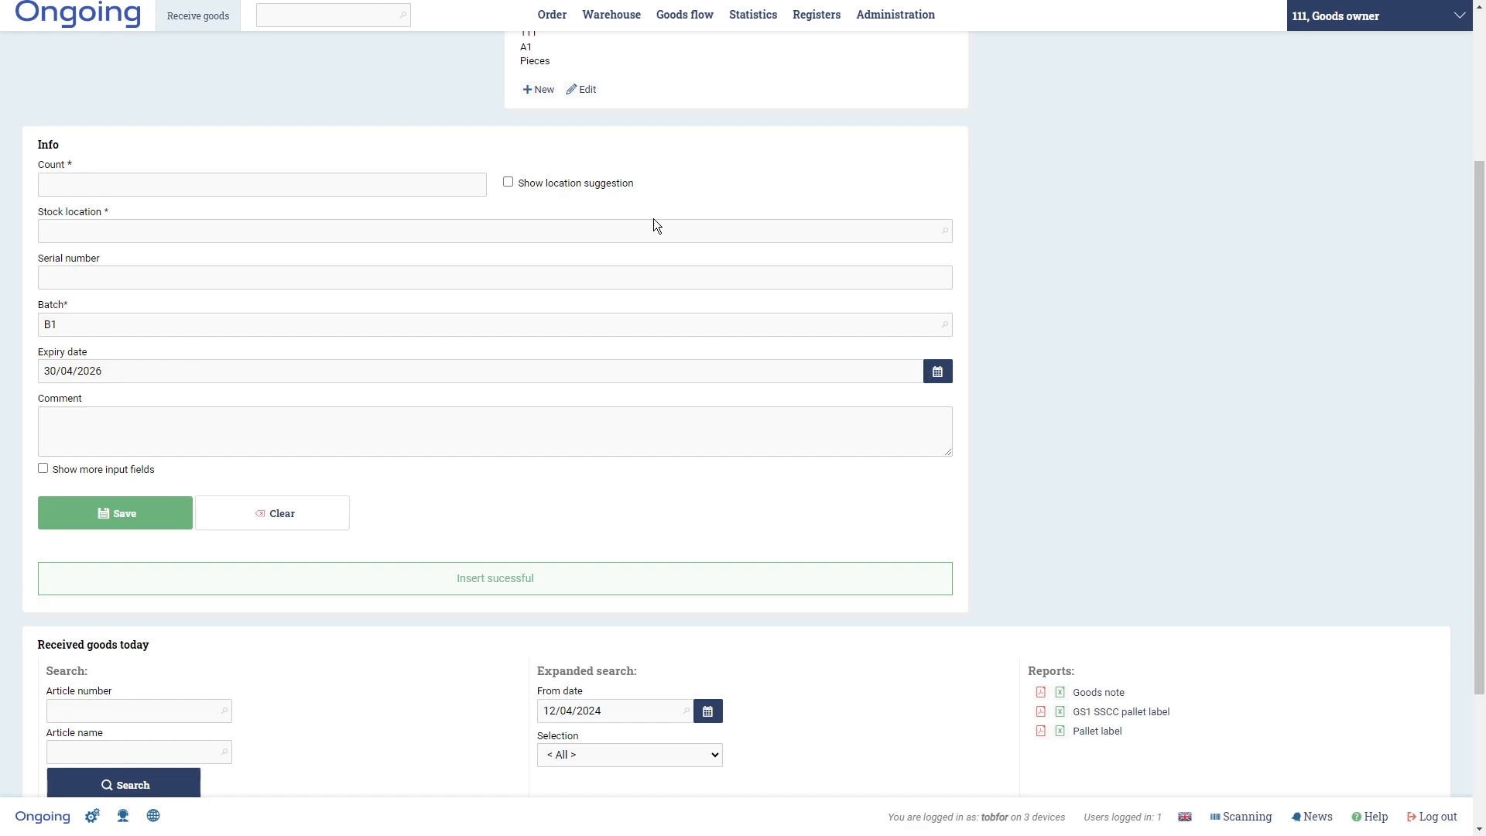
mouse_move(685, 14)
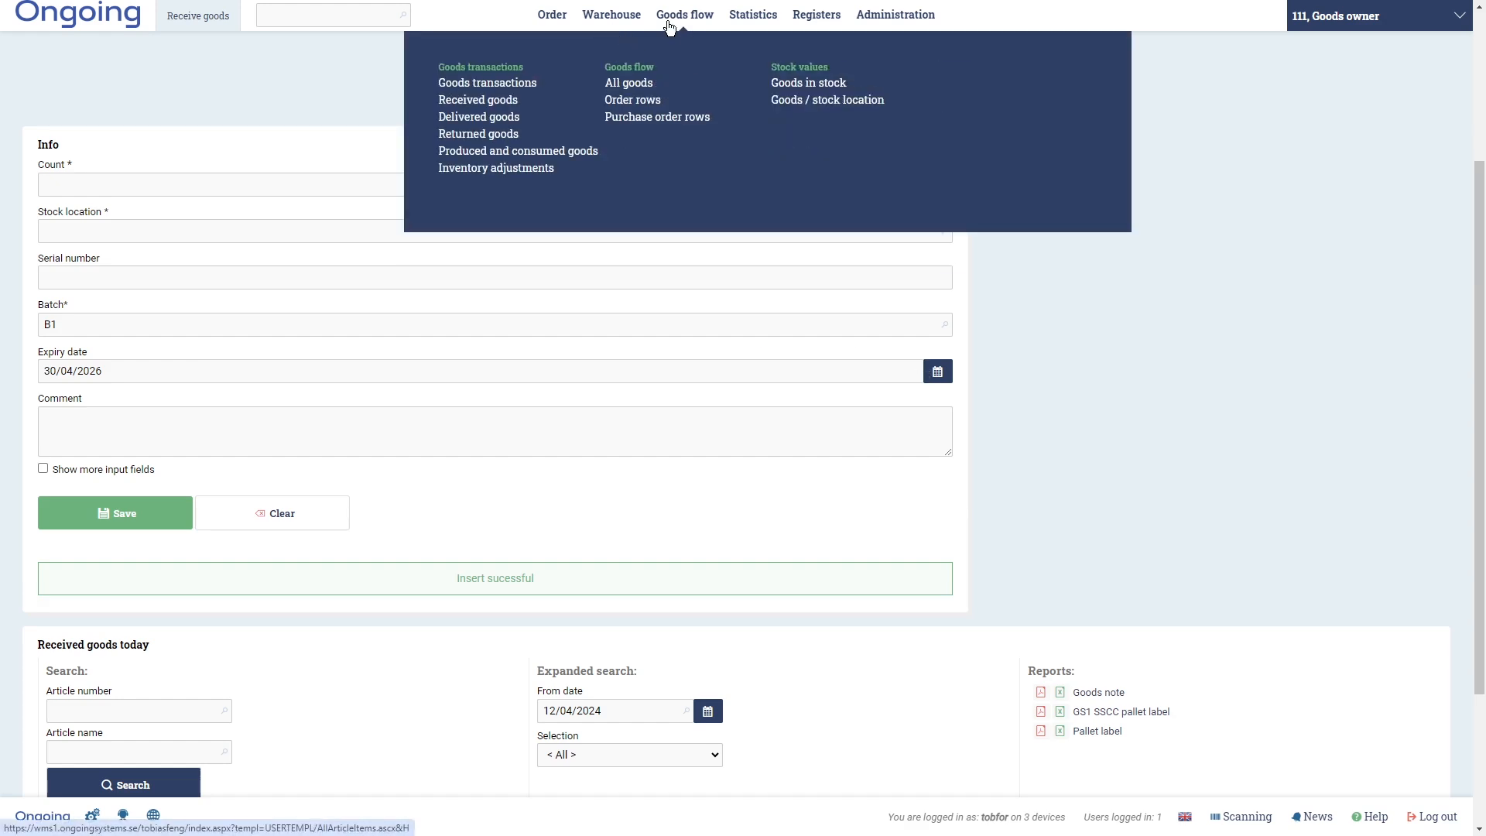
left_click(776, 85)
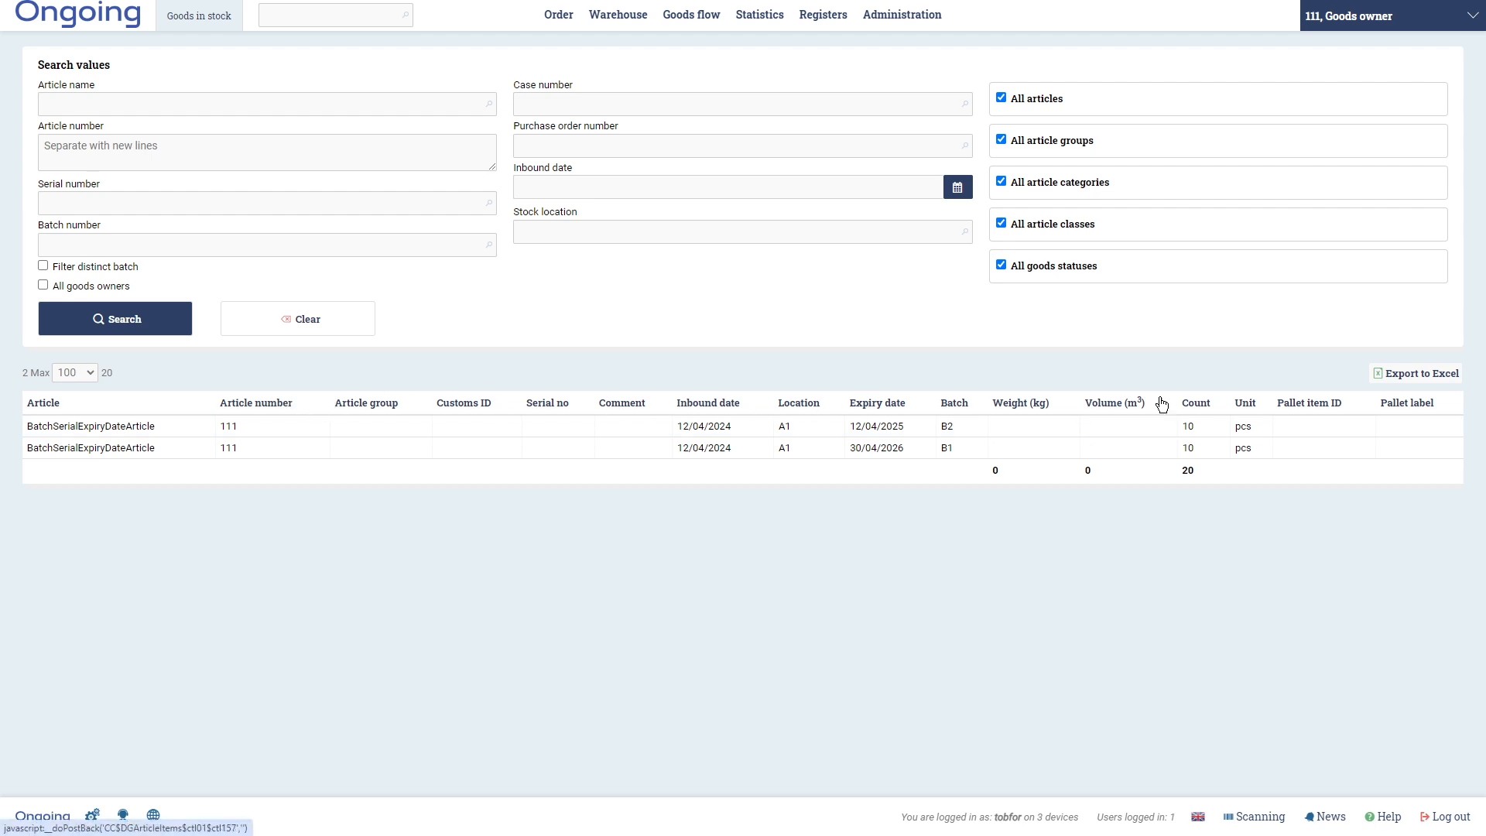
- Inspect the column settings of the Goods in stock grid, then close them without changes
left_click(92, 815)
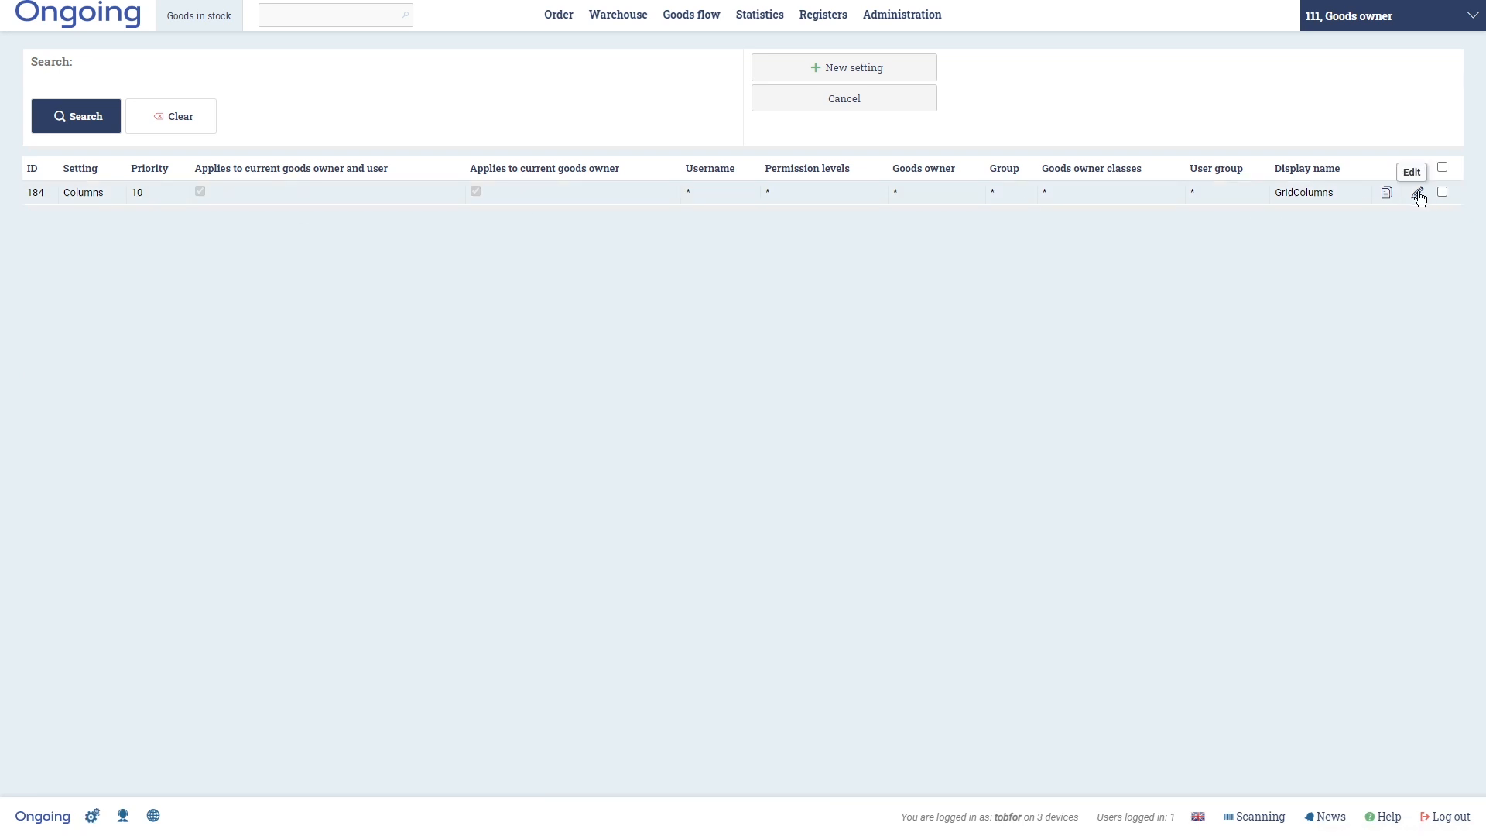
left_click(1417, 194)
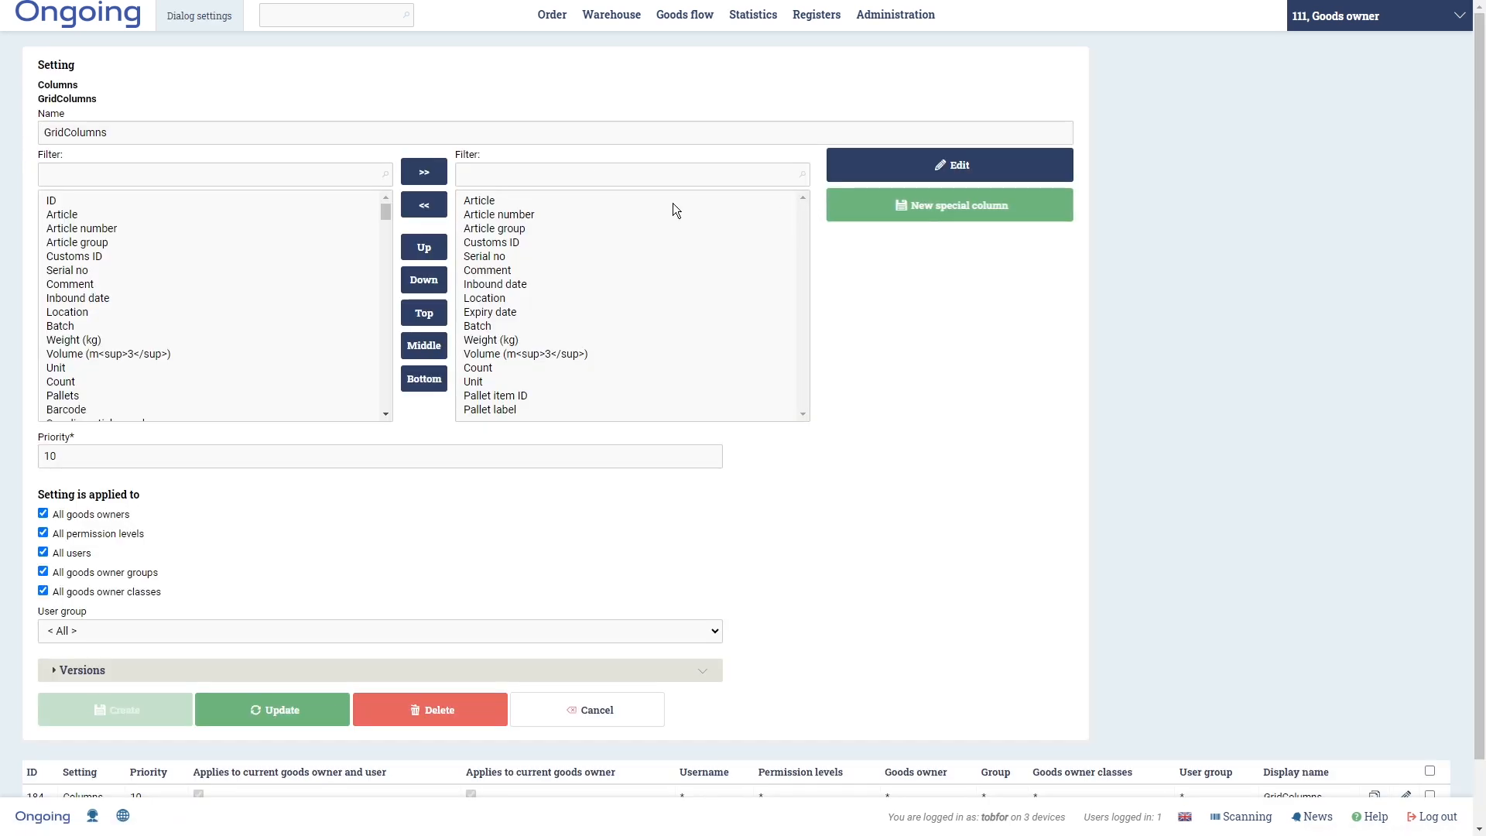
mouse_move(387, 212)
left_mouse_down()
mouse_move(390, 308)
mouse_move(389, 206)
left_mouse_up()
scroll(723, 508, "down", 1)
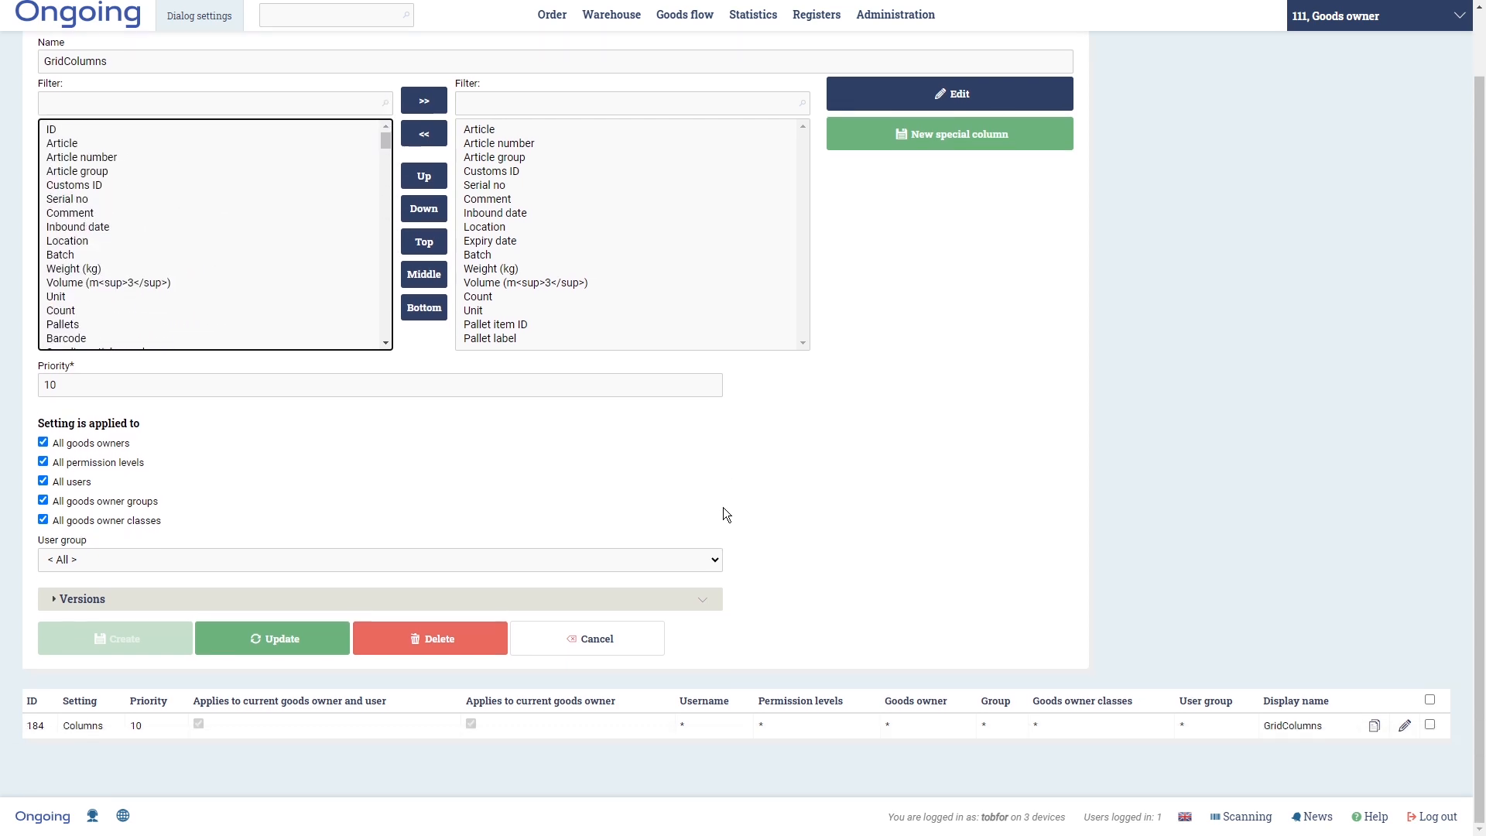
left_click(646, 633)
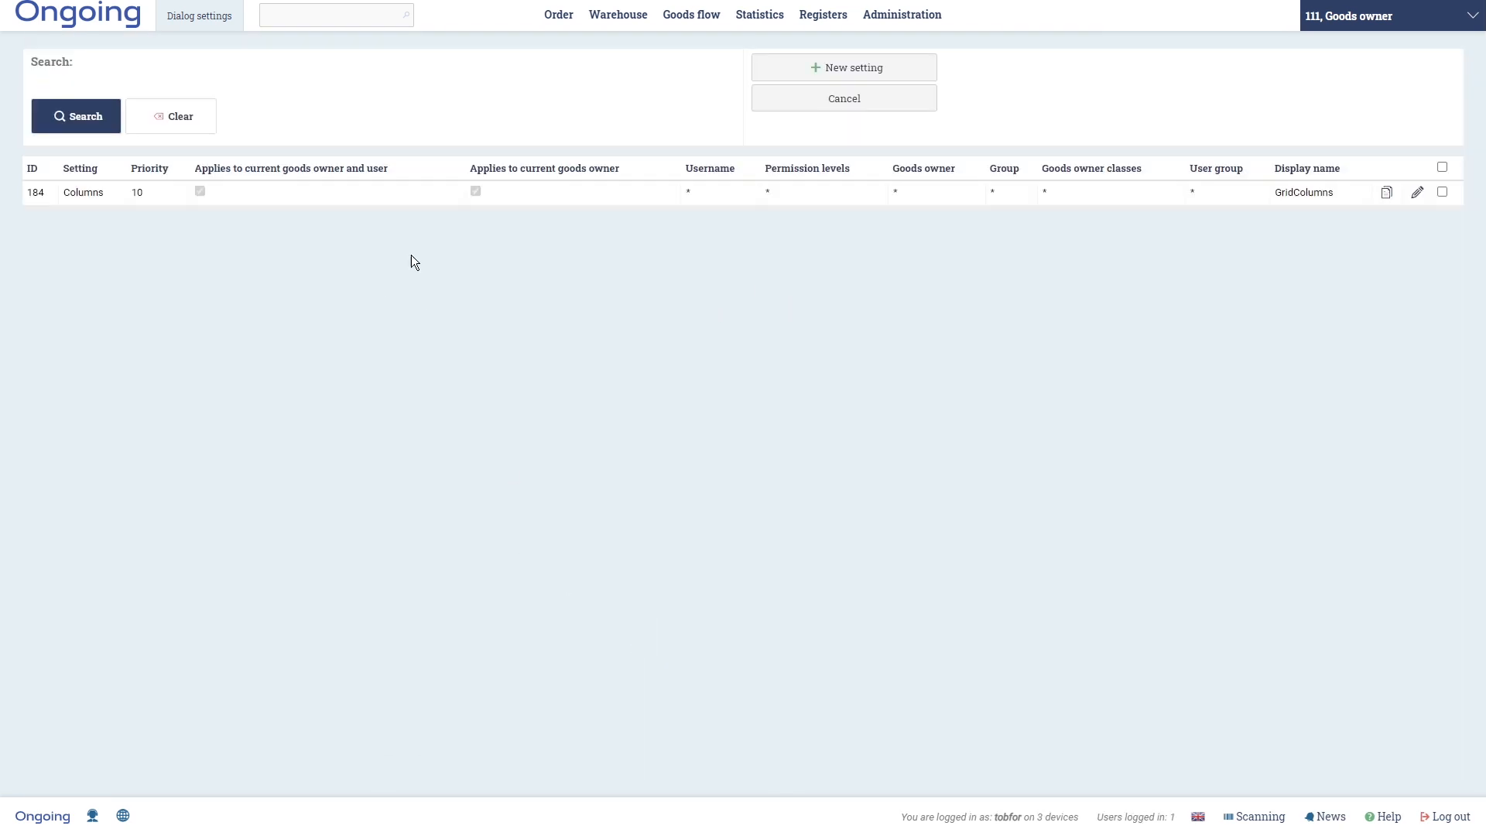
left_click(816, 98)
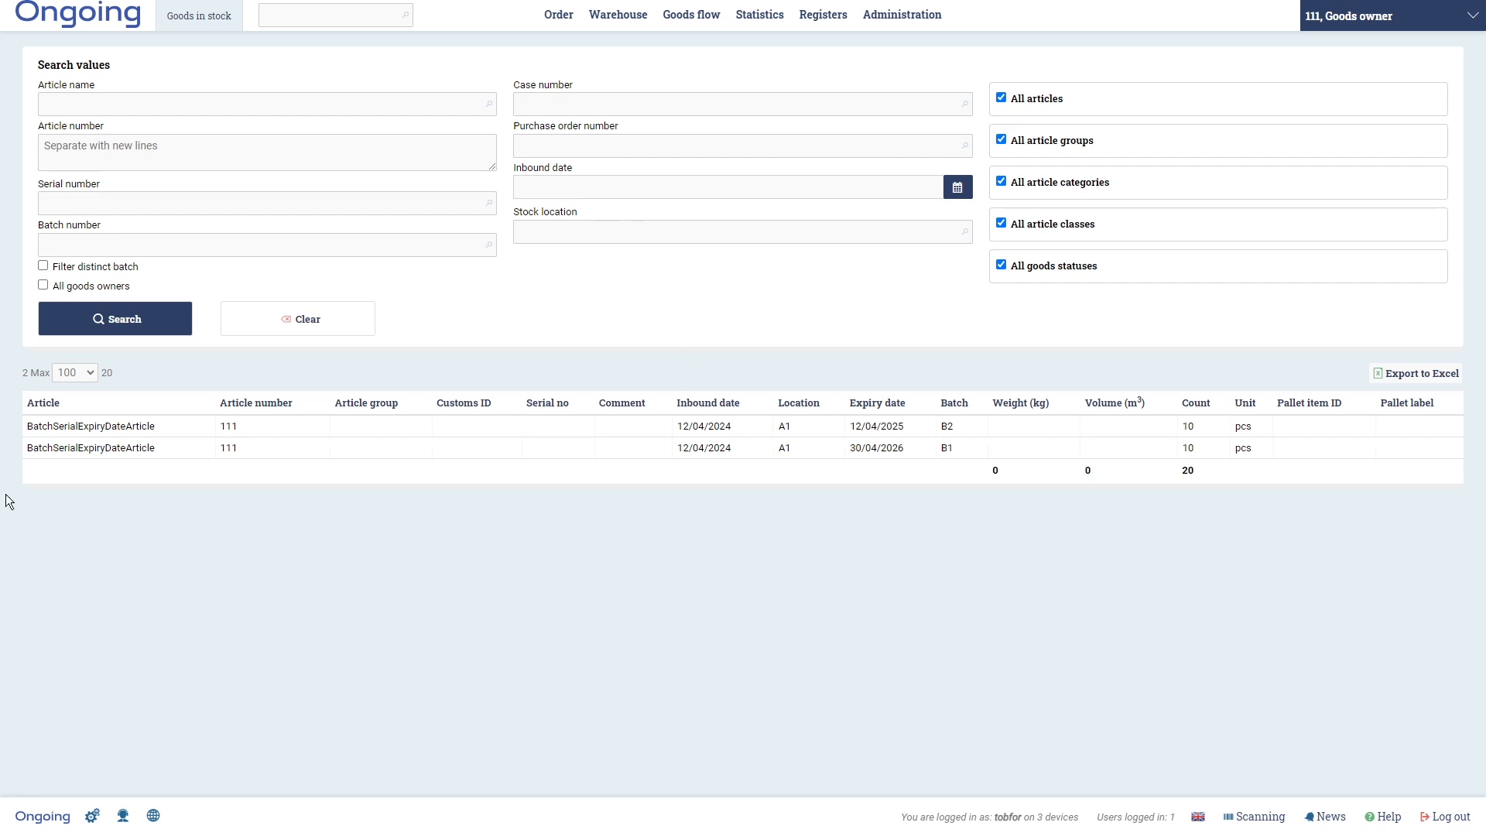
- Open Update goods info and view the details of the batch B1 stock item
mouse_move(625, 25)
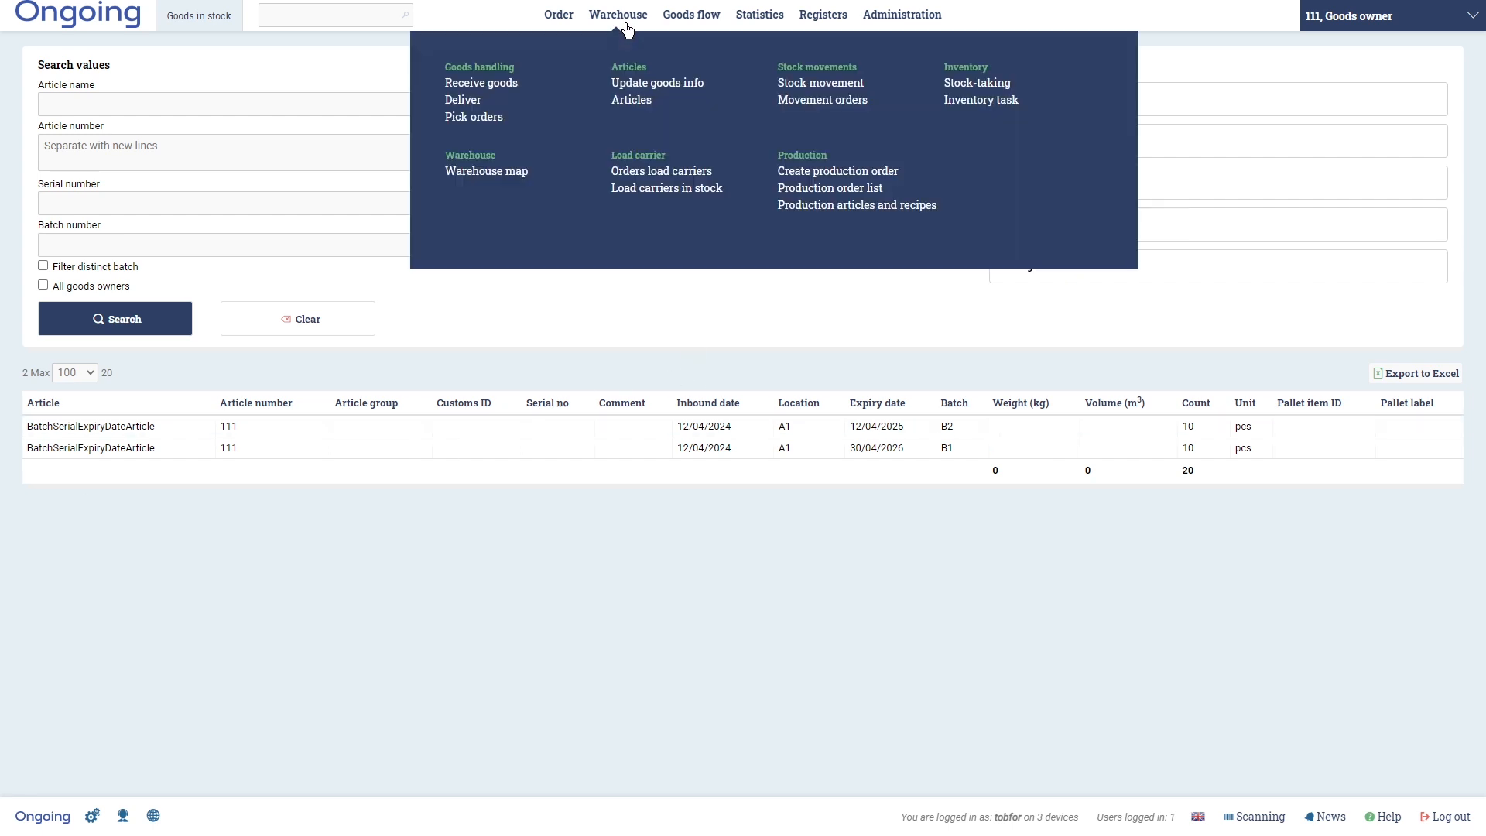
left_click(636, 83)
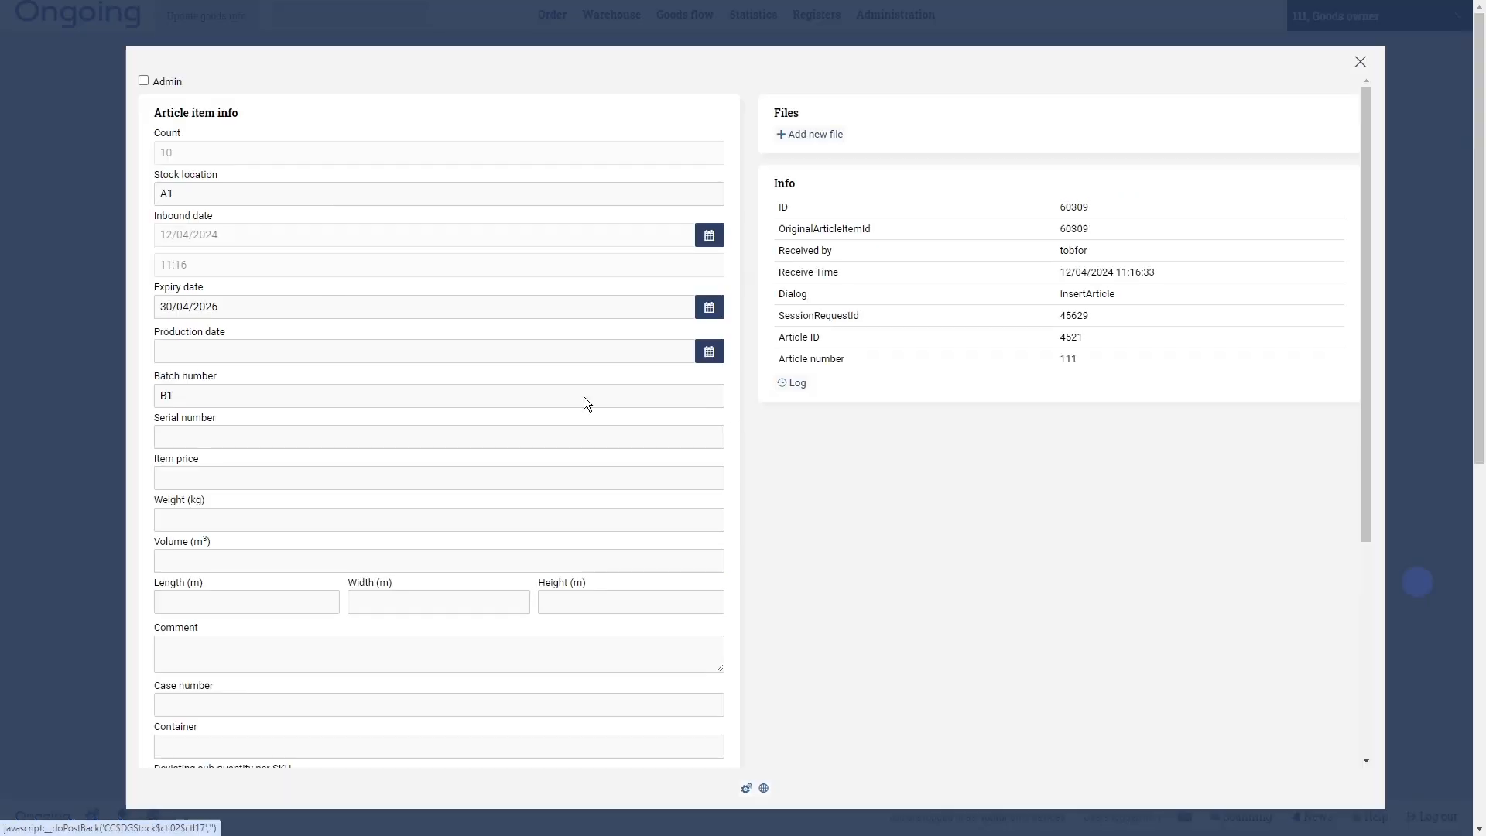
left_click(1419, 582)
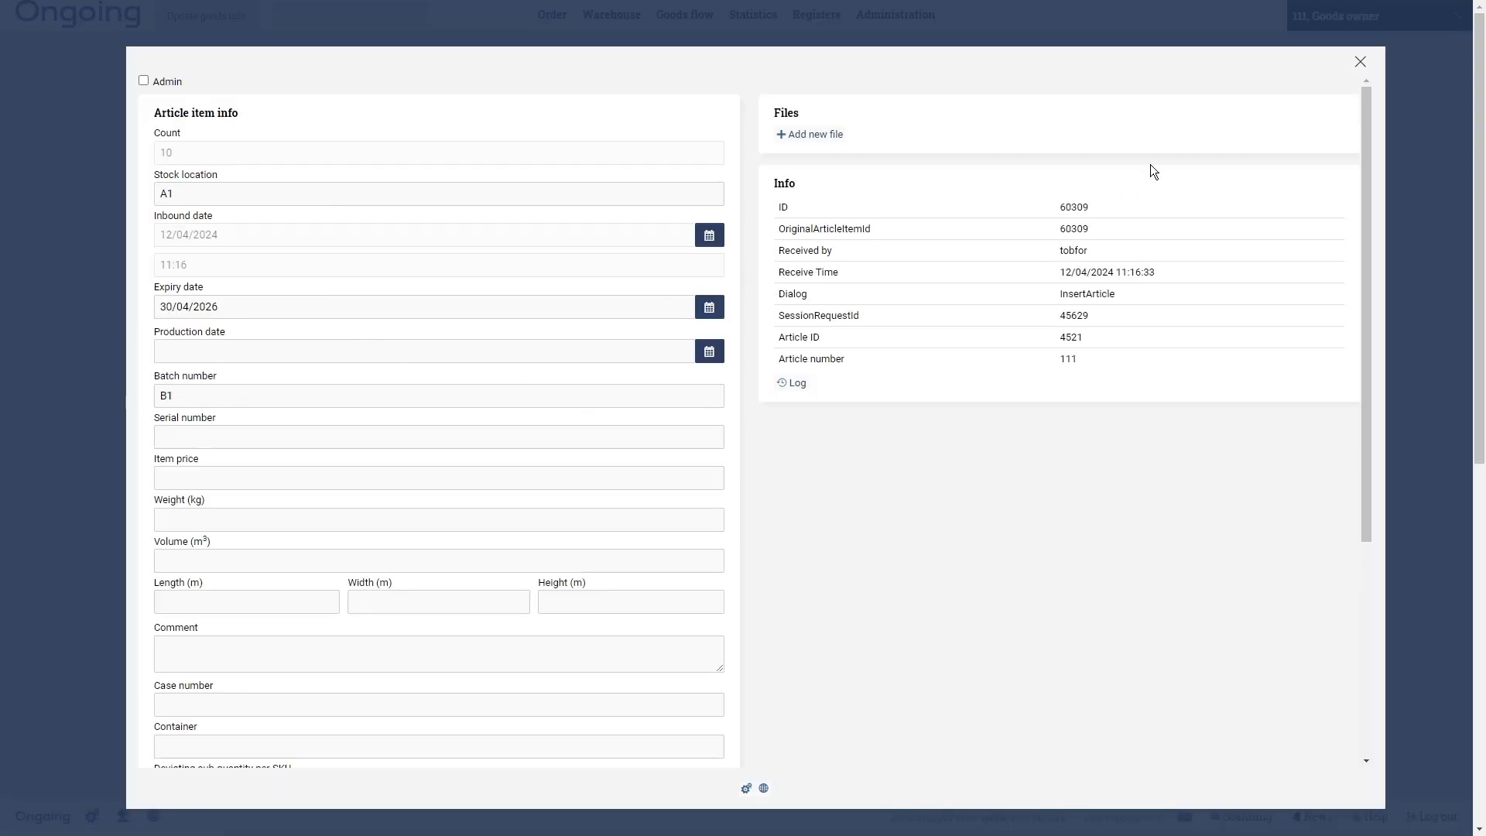
left_click(1359, 62)
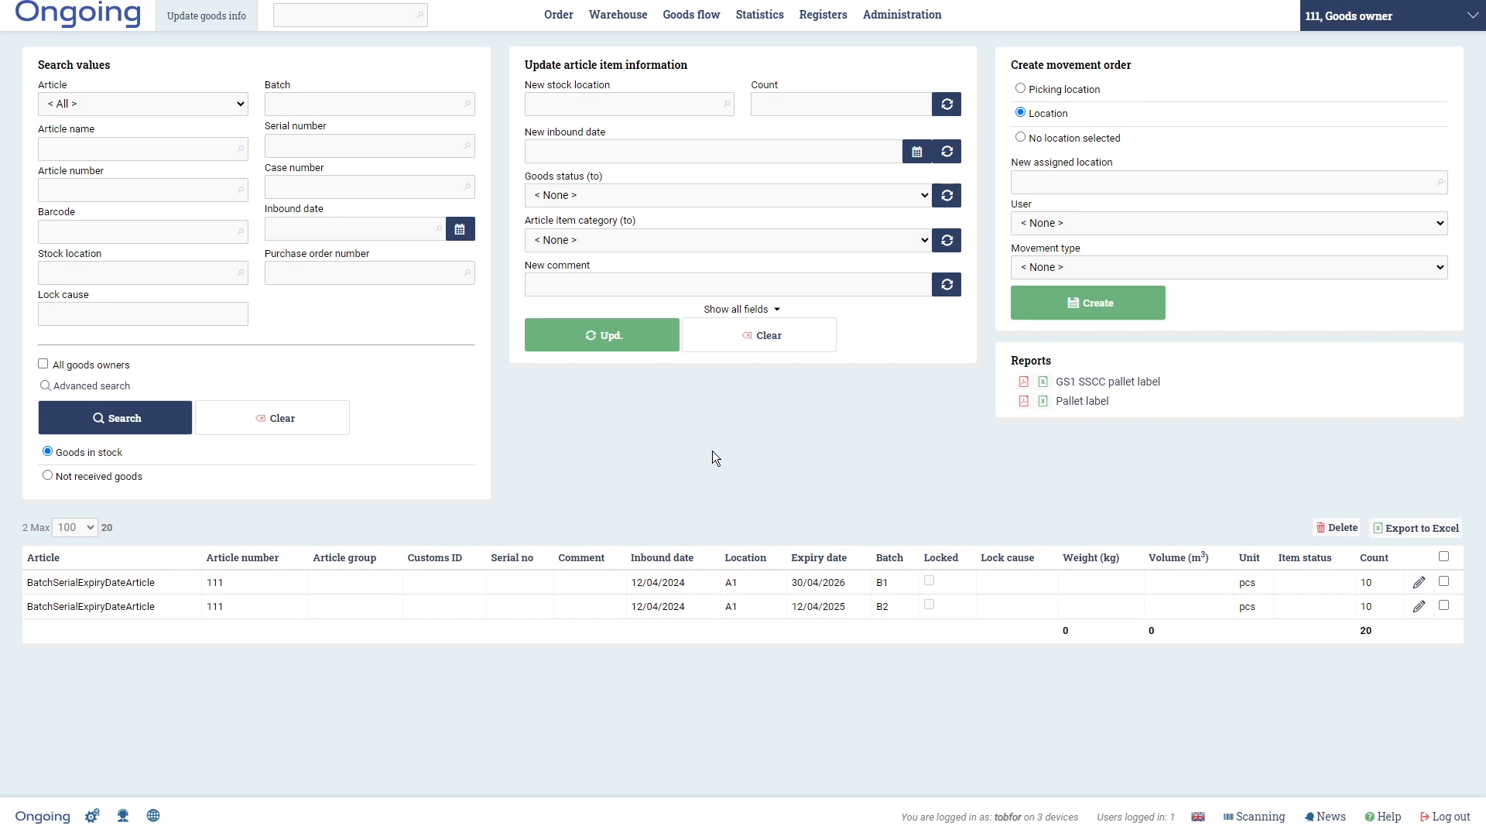
- Create a new outbound order with order number 1, entering the customer's name and customer number
mouse_move(560, 17)
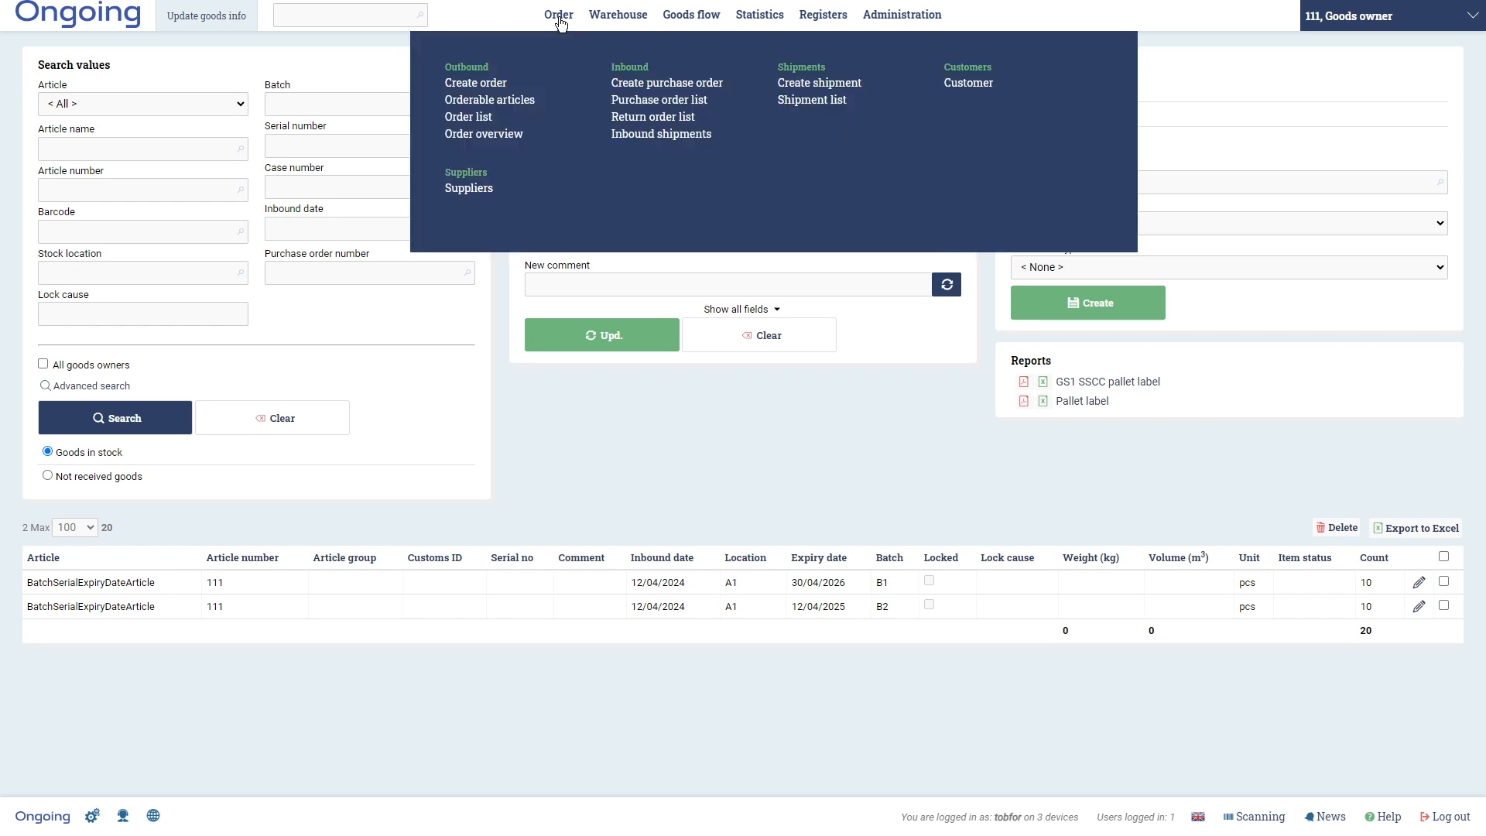
left_click(482, 83)
left_click(485, 76)
type("Test")
key("Tab")
type("Testsson")
left_click(424, 363)
left_click(411, 391)
left_click(349, 698)
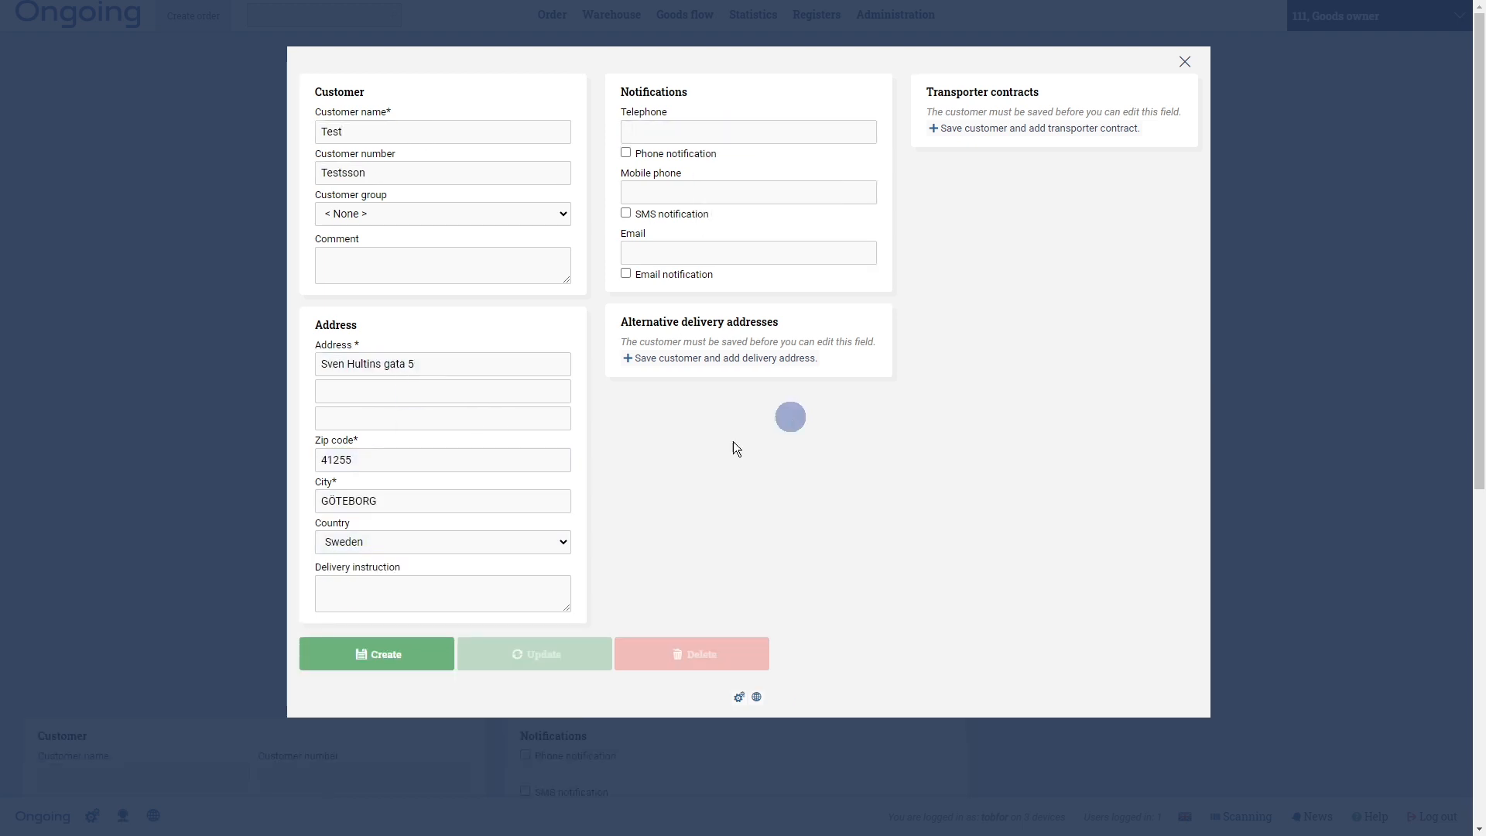
left_click(181, 385)
type("1")
left_click(146, 623)
- Add 2 pcs of BatchSerialExpiryDateArticle to the order and close the order
left_click(667, 283)
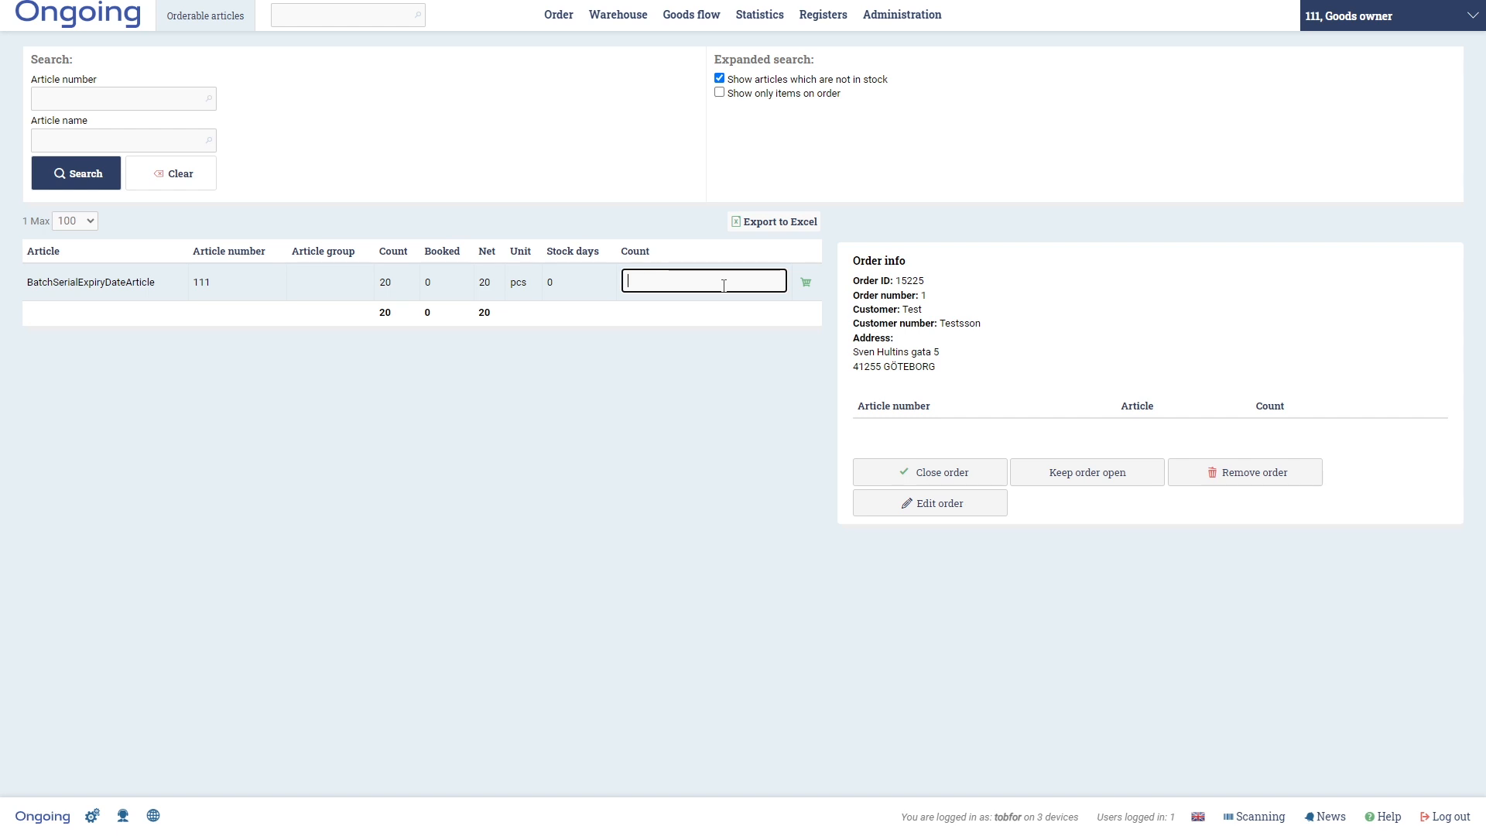
type("2")
key("Return")
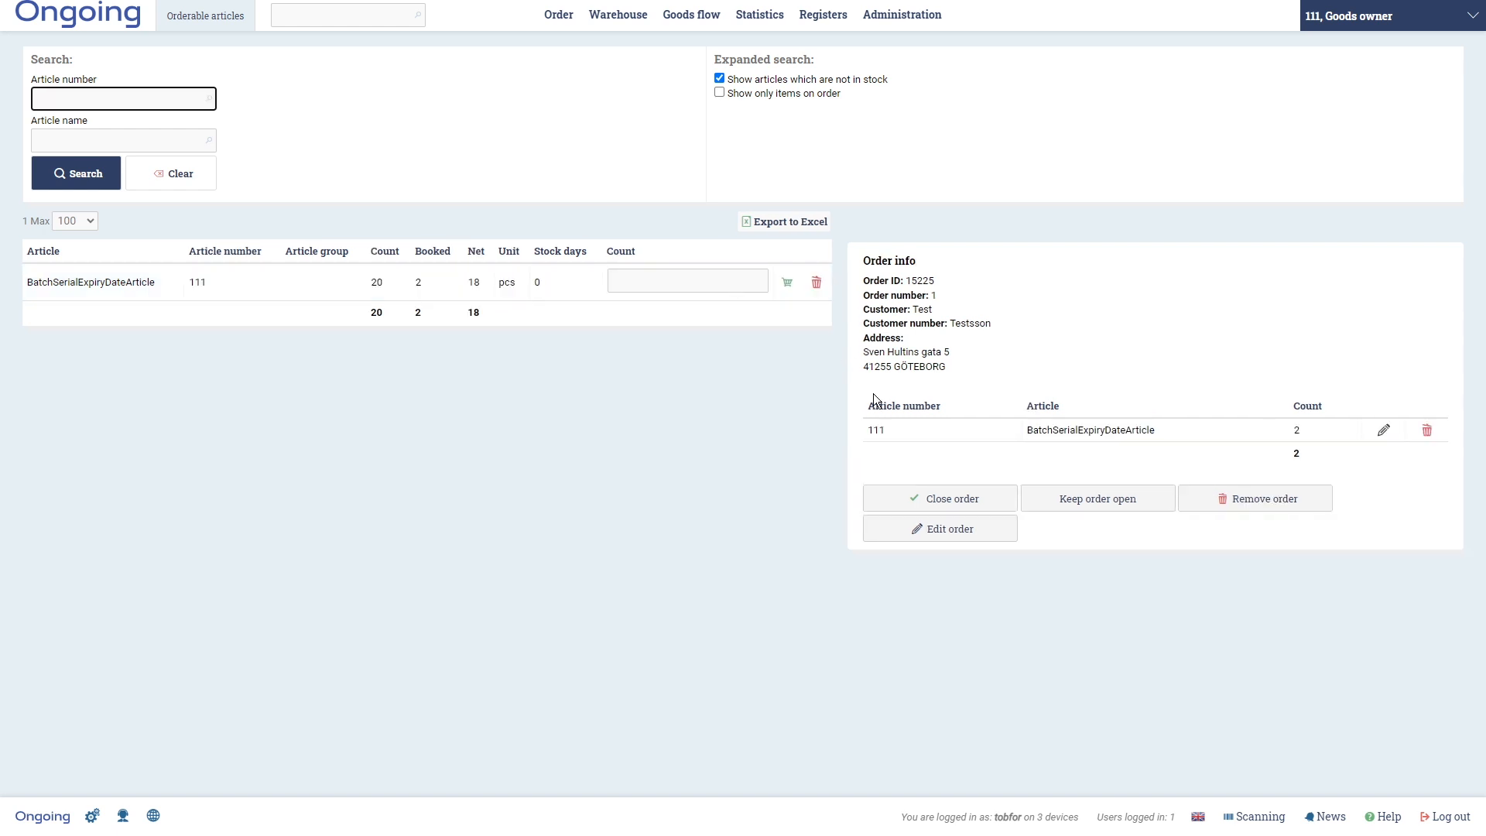
left_click(922, 498)
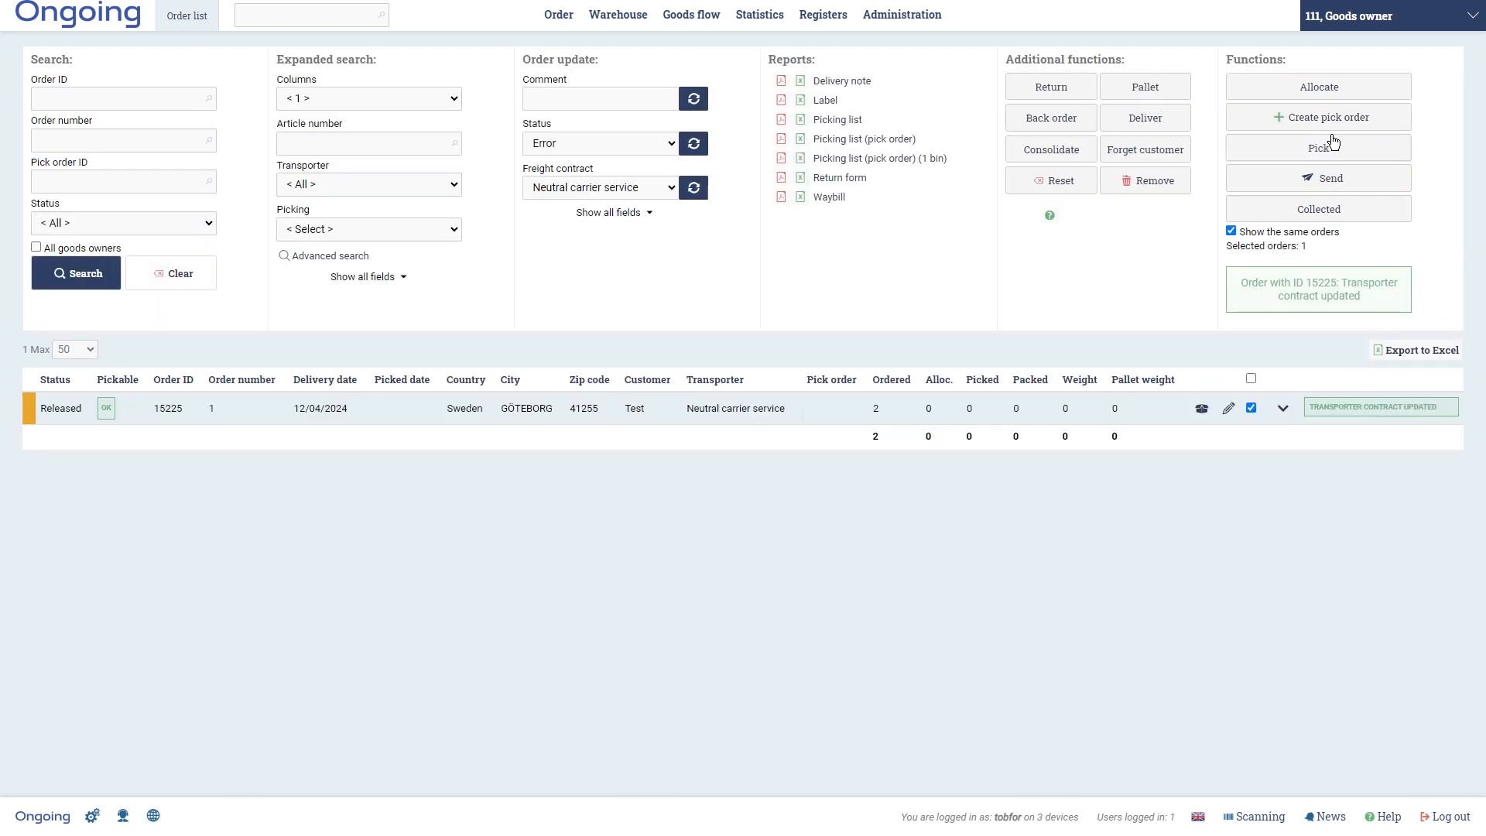
- Allocate the order and start picking it in the scanning app
left_click(1327, 96)
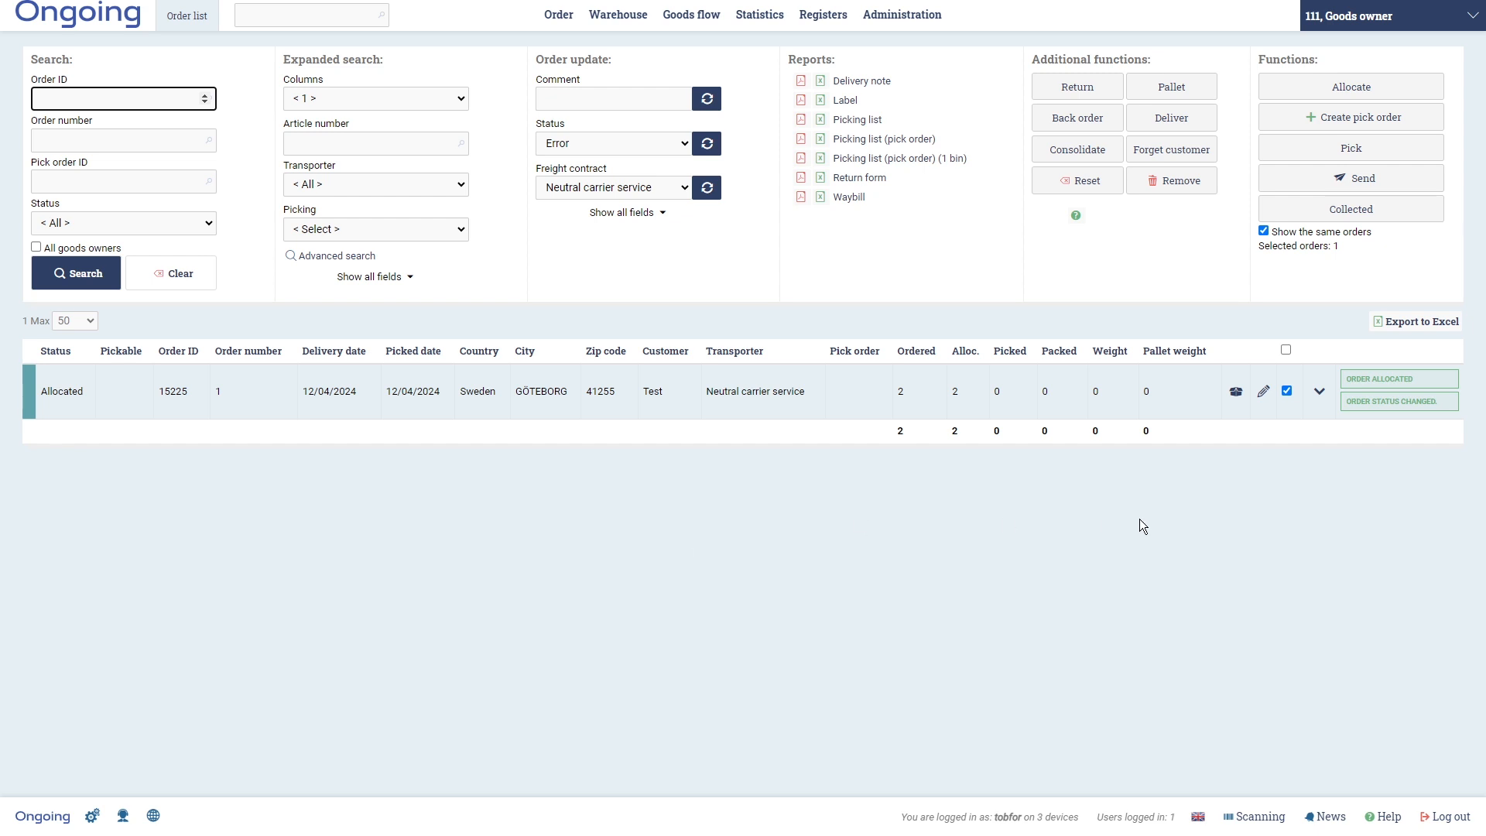
left_click(1255, 817)
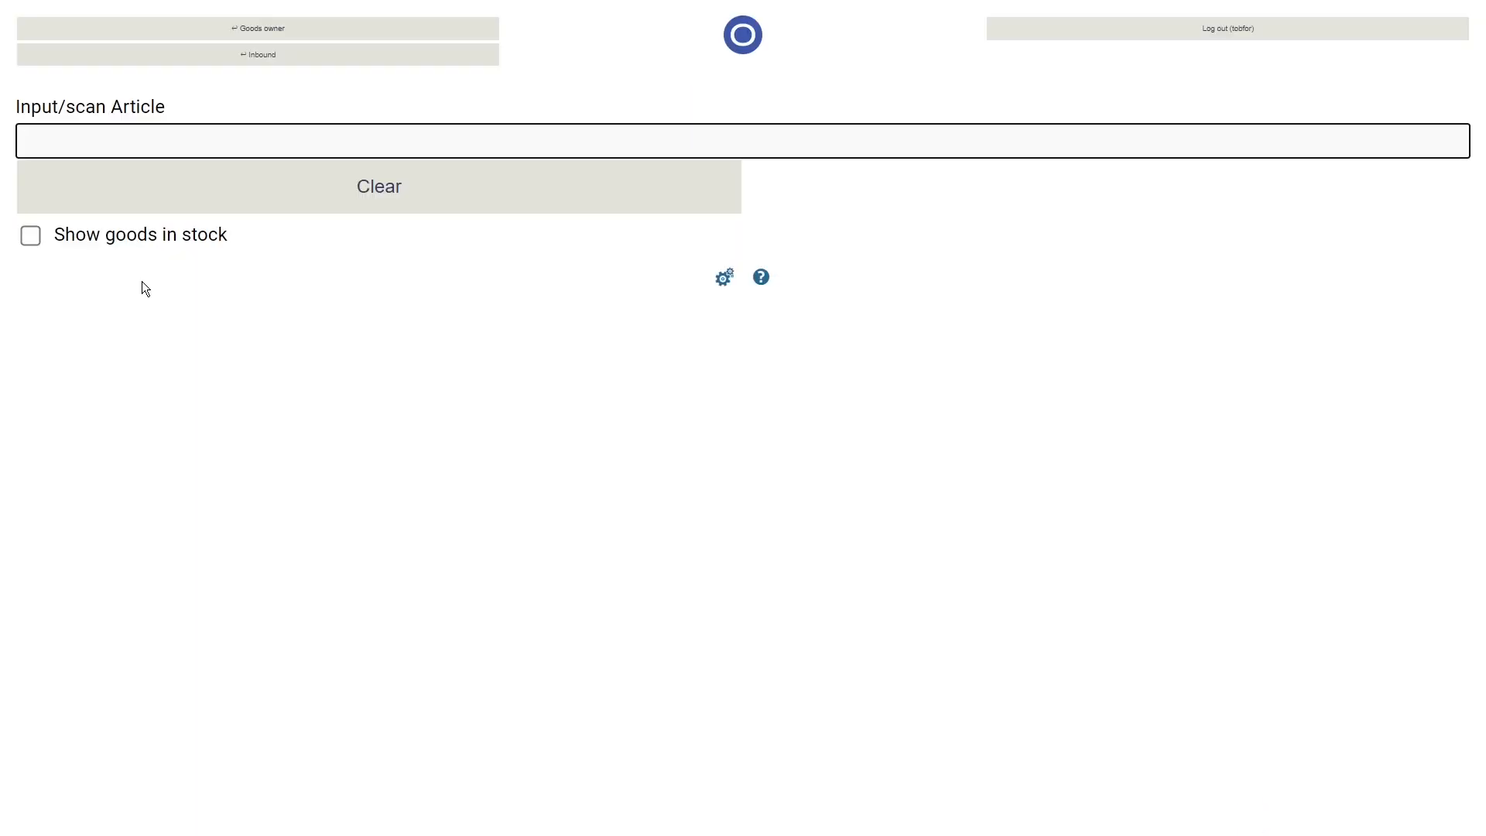
left_click(258, 55)
left_click(790, 113)
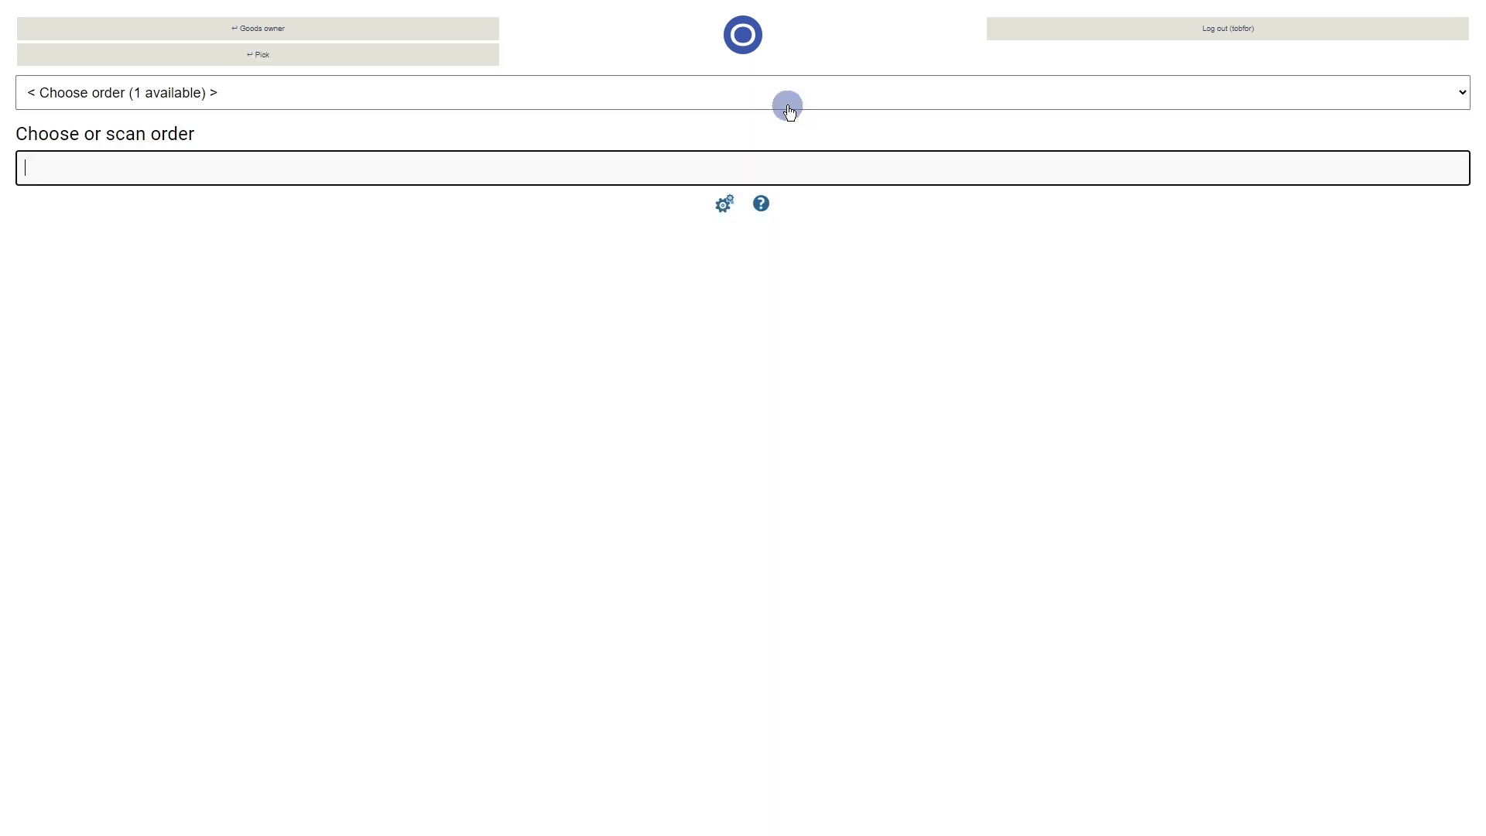
left_click(169, 100)
left_click(176, 137)
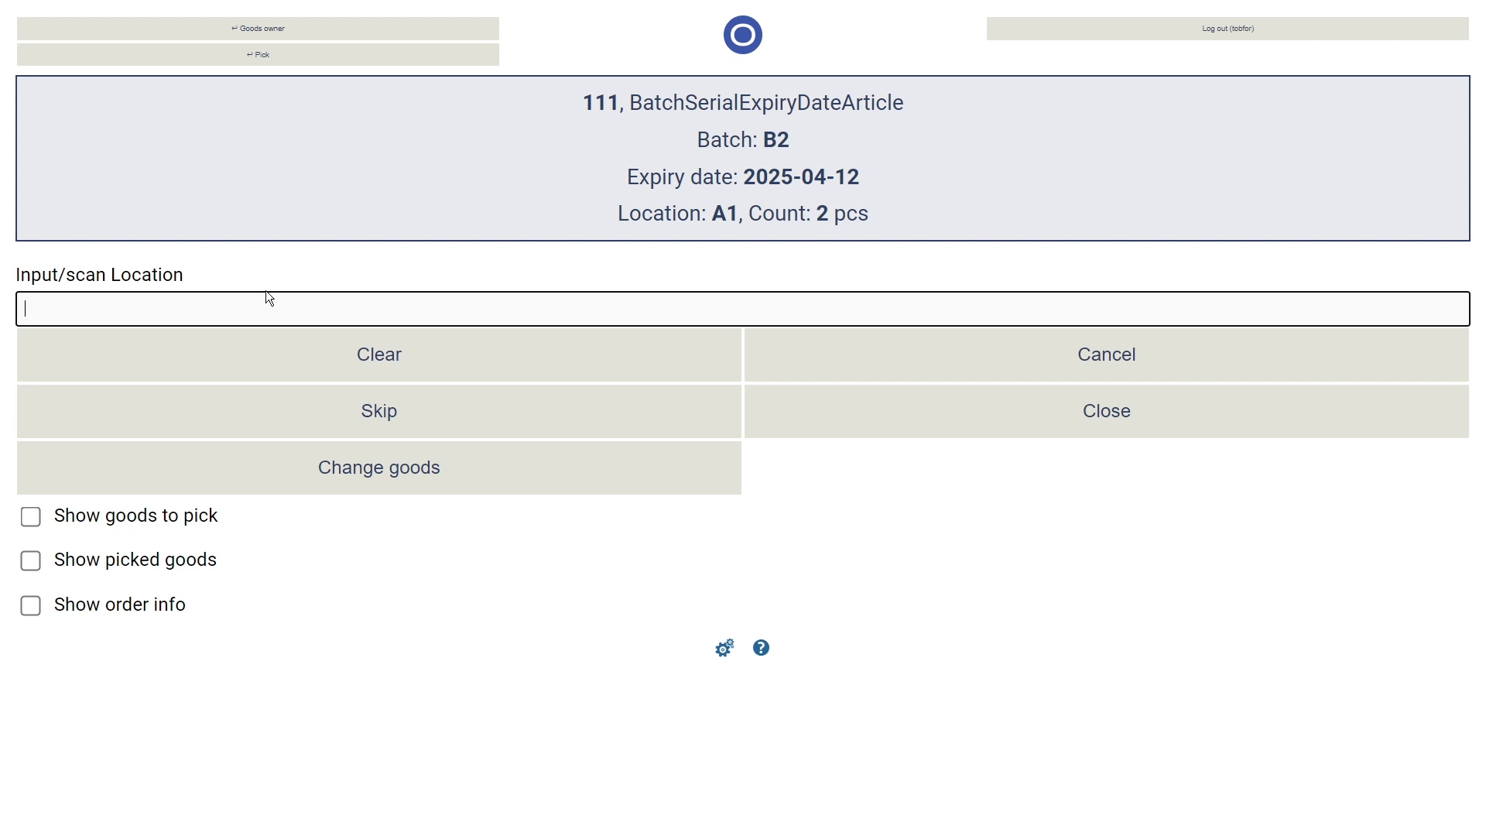
- Pick one unit of article 111 from location A1 with serial number 12345
type("A1")
key("Return")
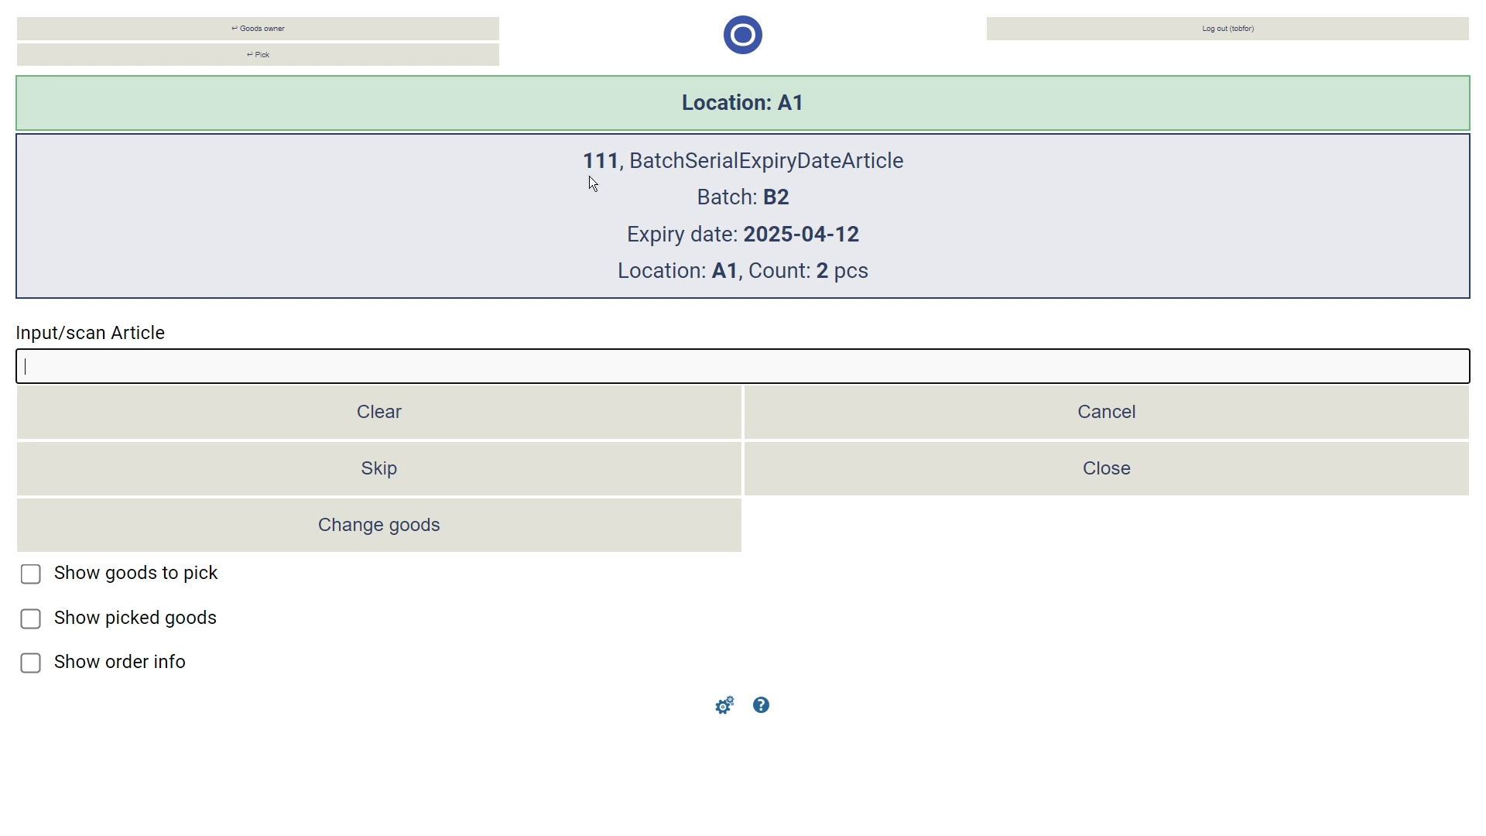
left_click_drag(620, 164, 584, 166)
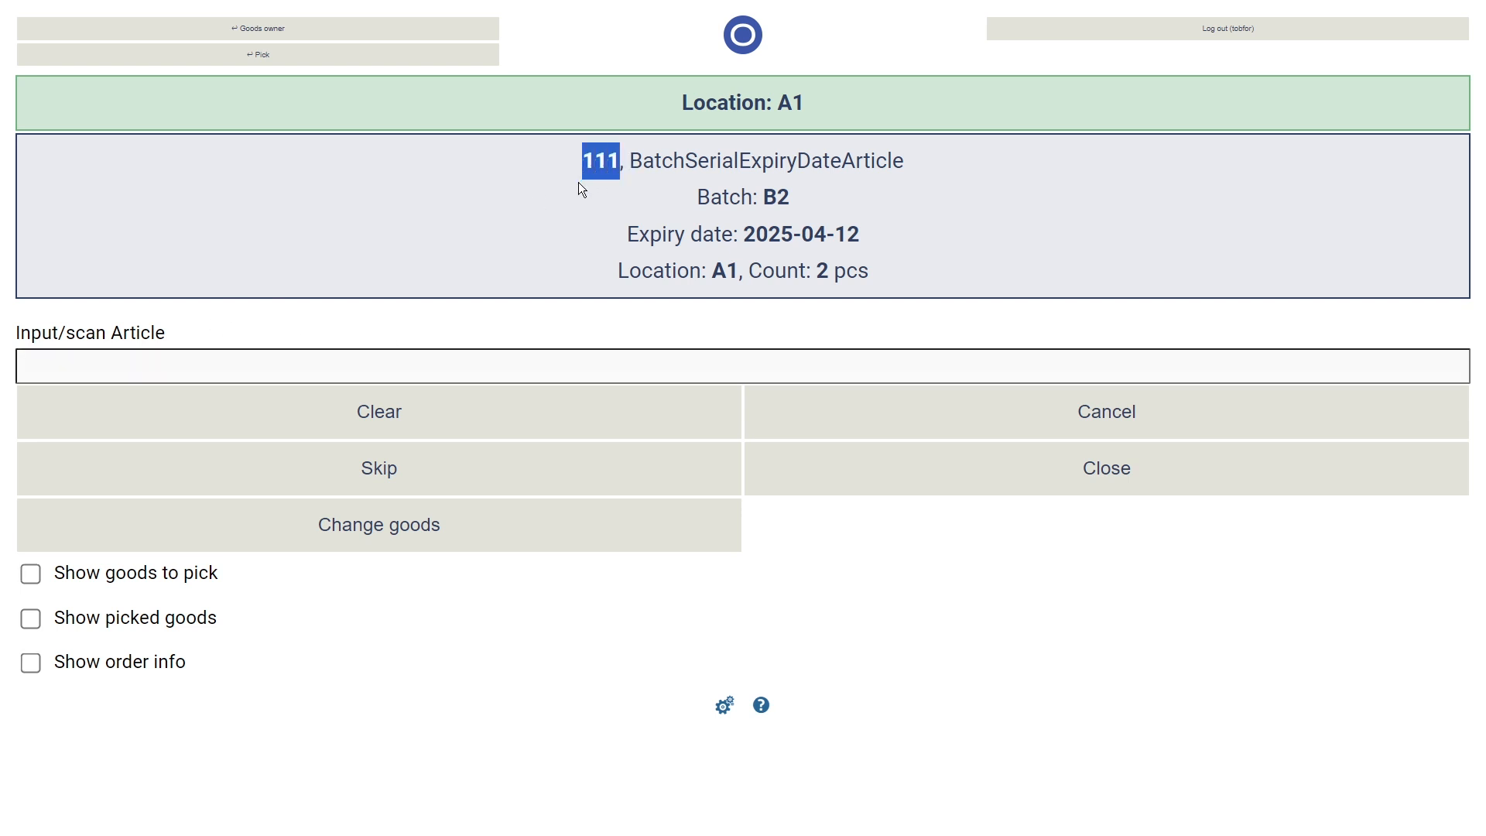
left_click(542, 362)
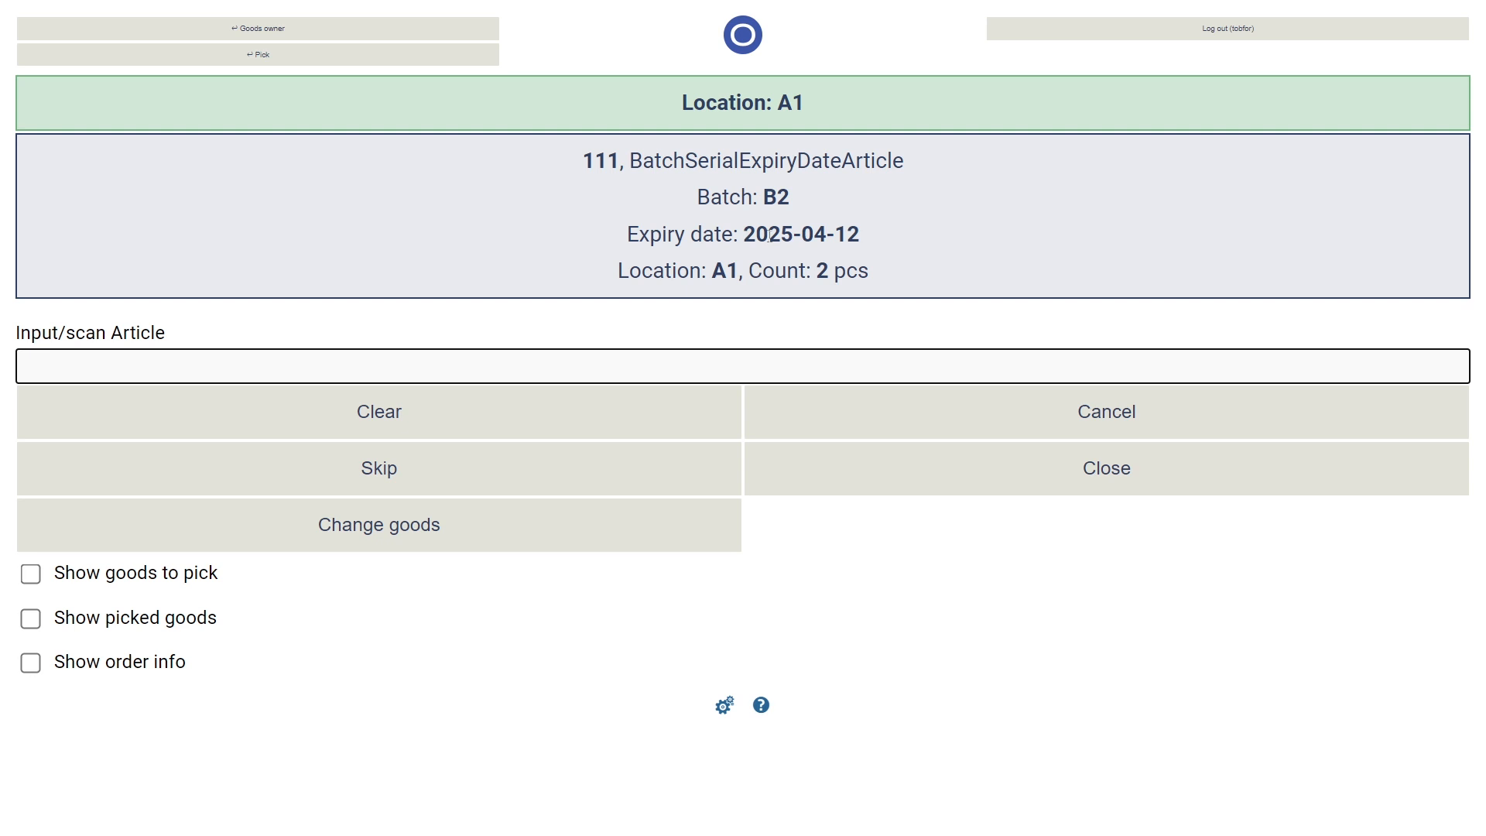
type("111")
key("Return")
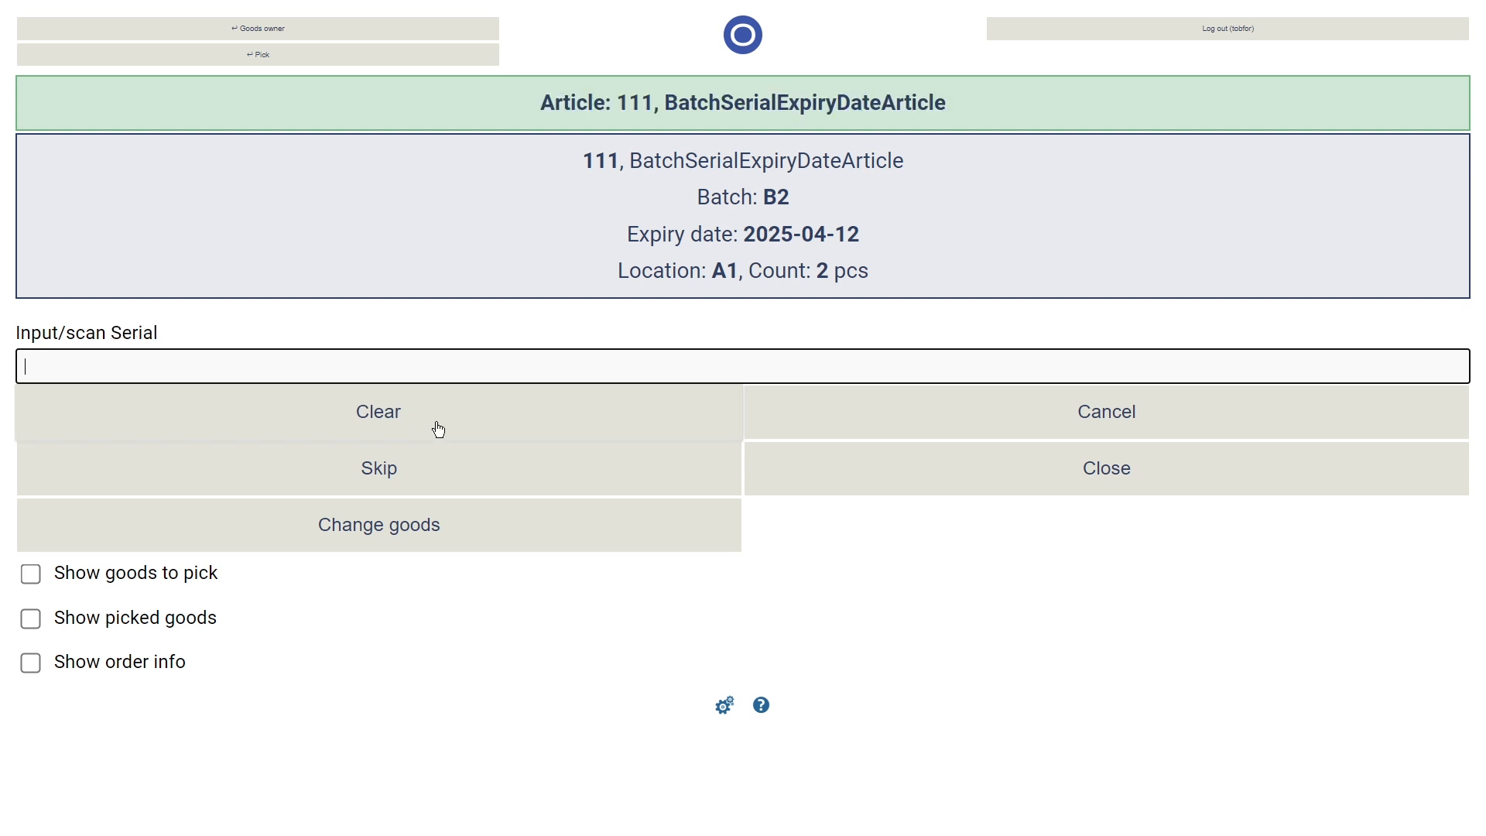
type("12345")
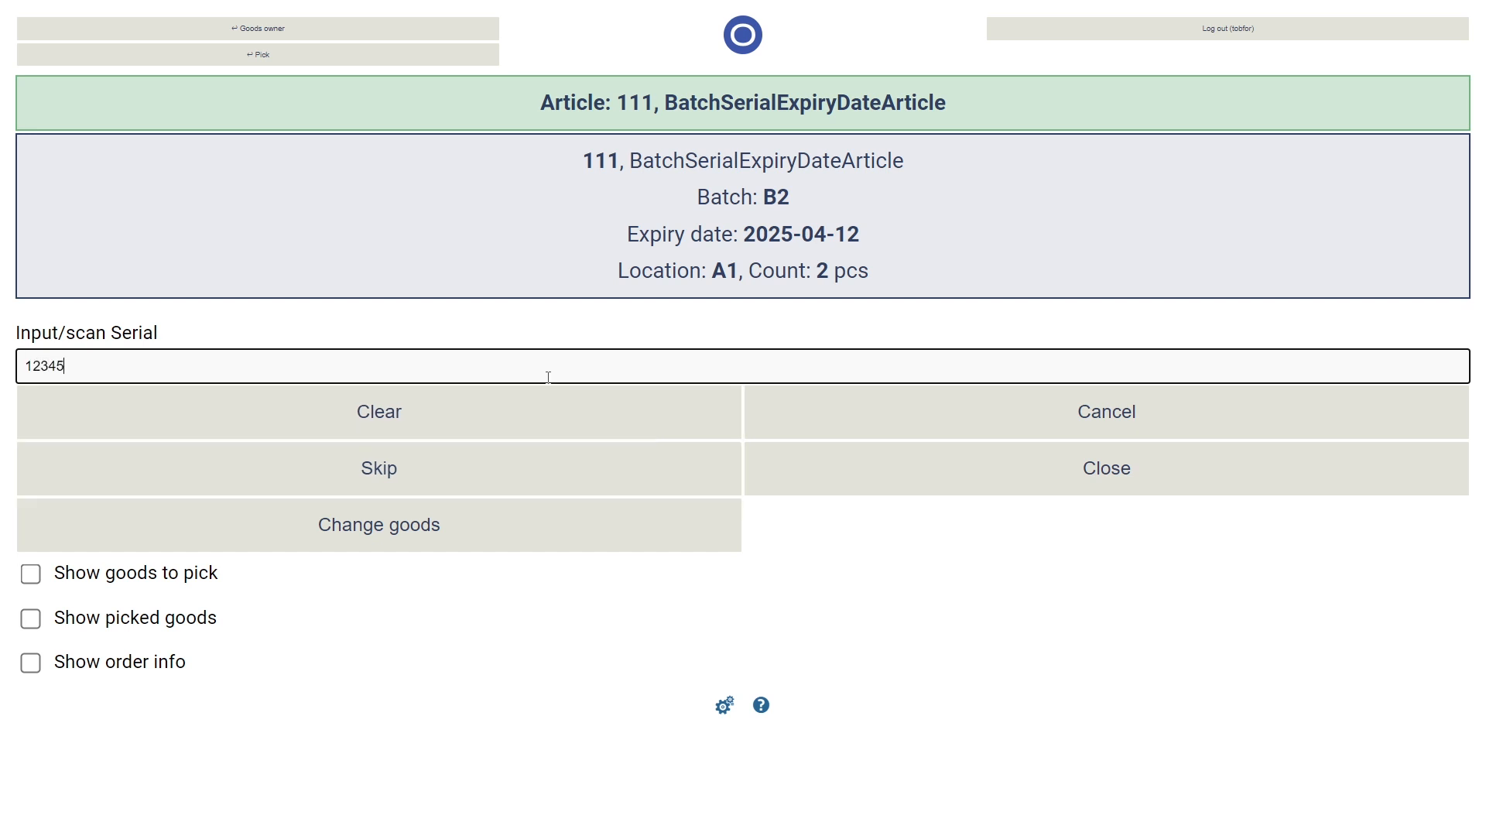
key("Return")
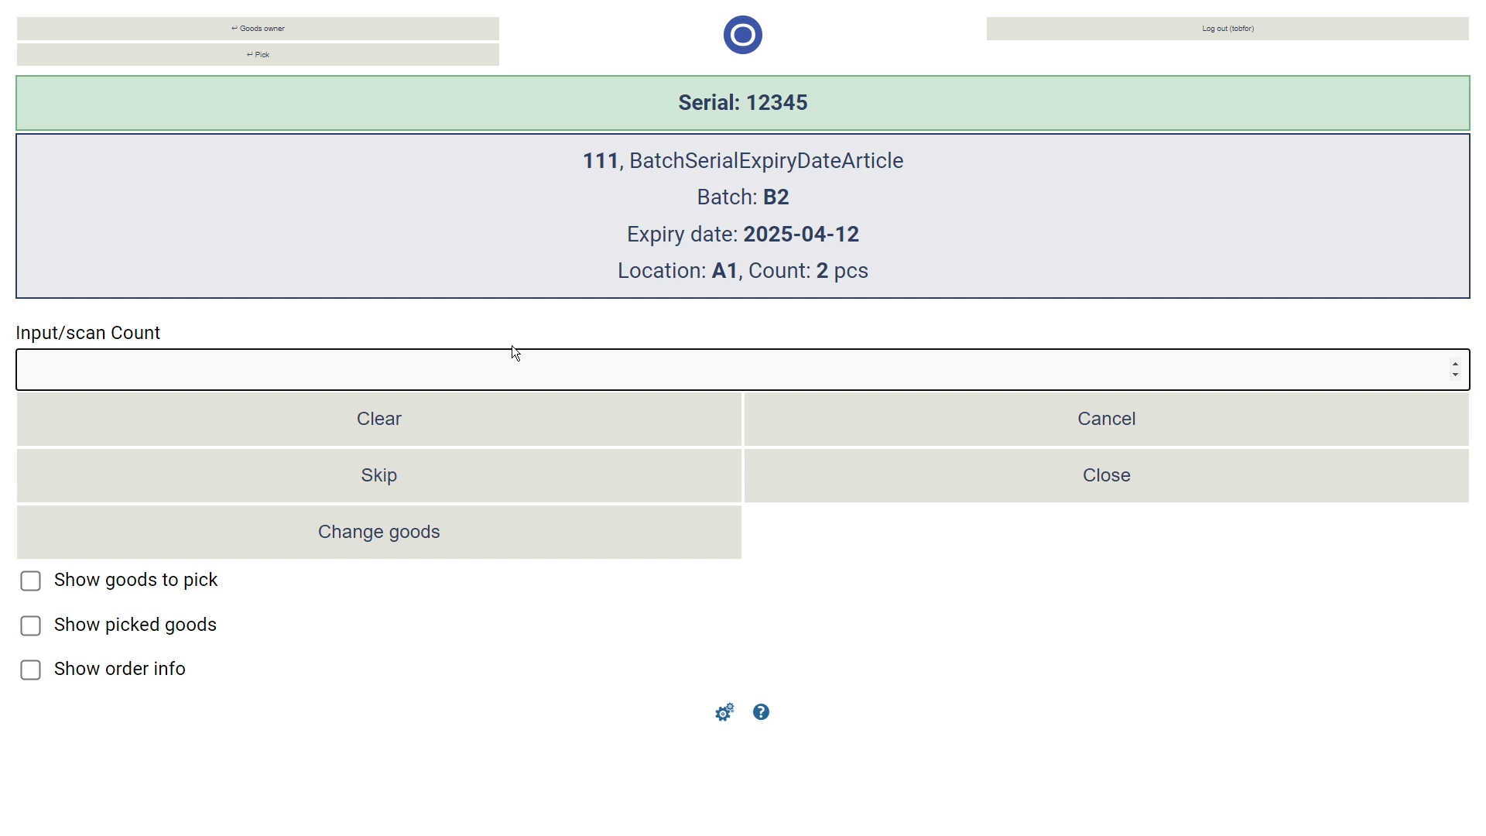
type("1")
key("Return")
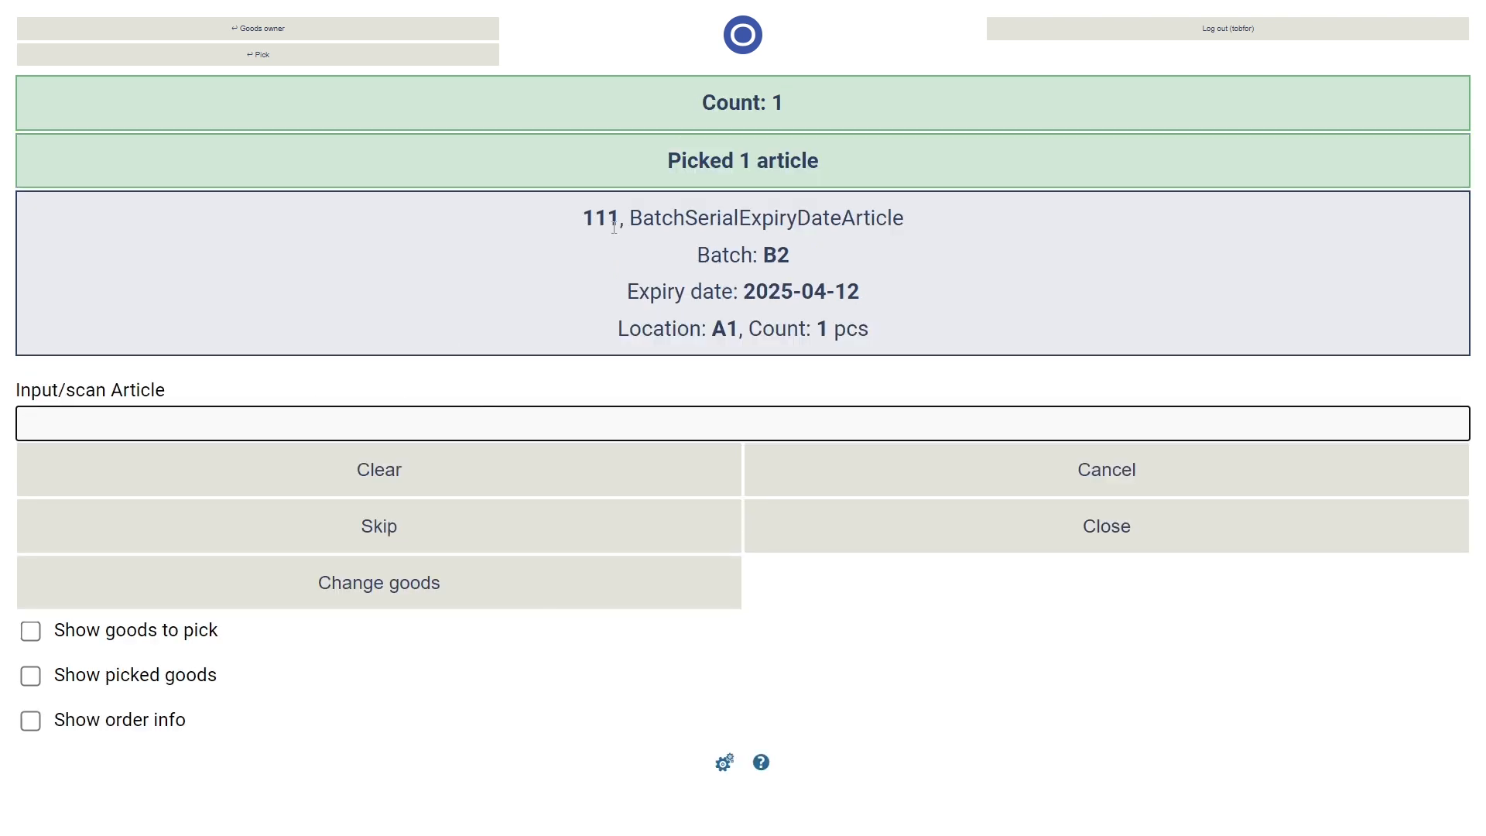
- Pick a second unit of article 111 with serial number 12346 and send the order
double_click(614, 227)
key("ctrl+c")
left_click(462, 422)
key("ctrl+v")
key("Return")
type("12346")
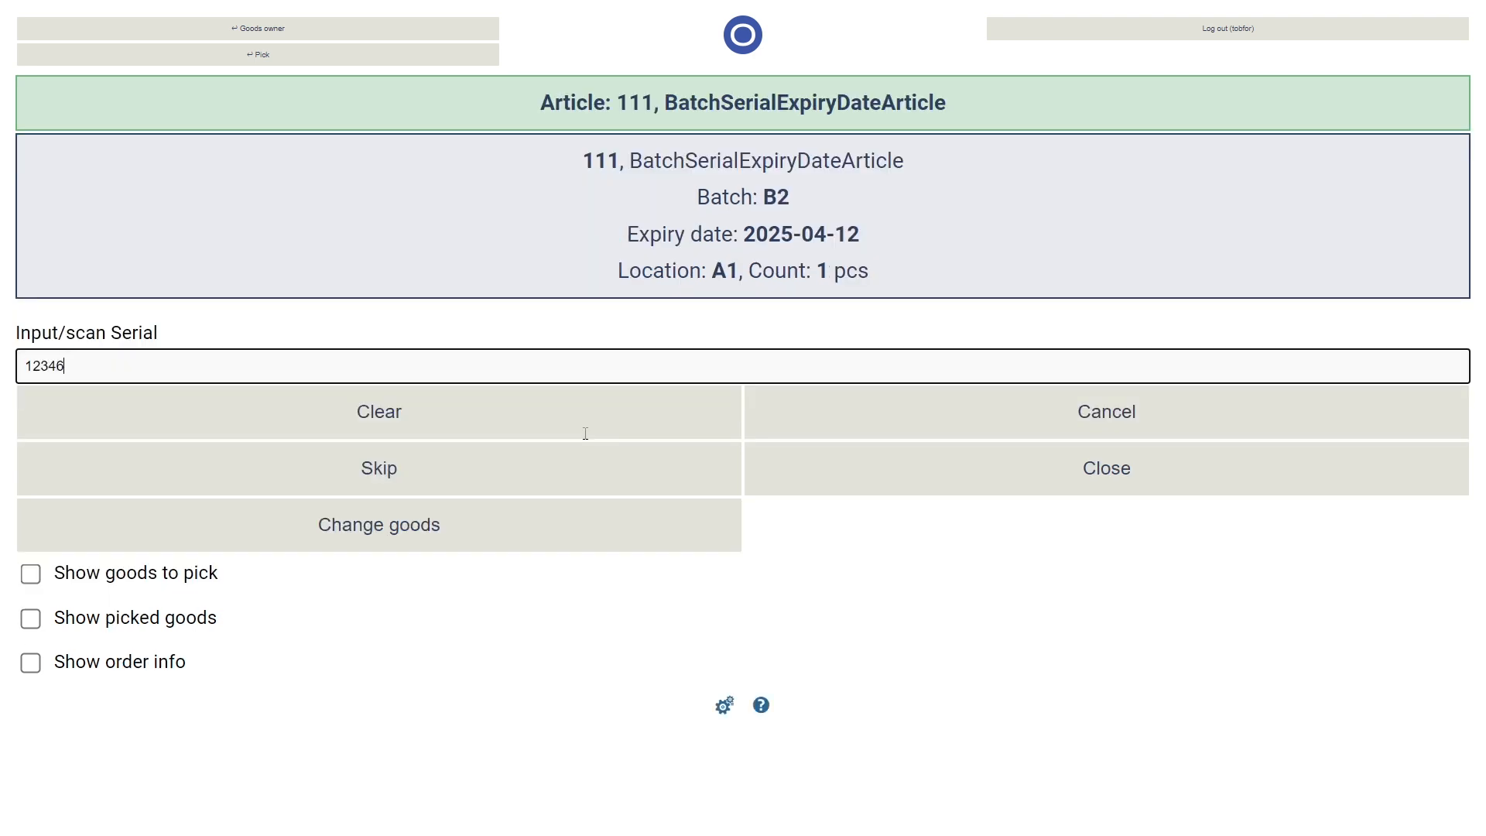
key("Return")
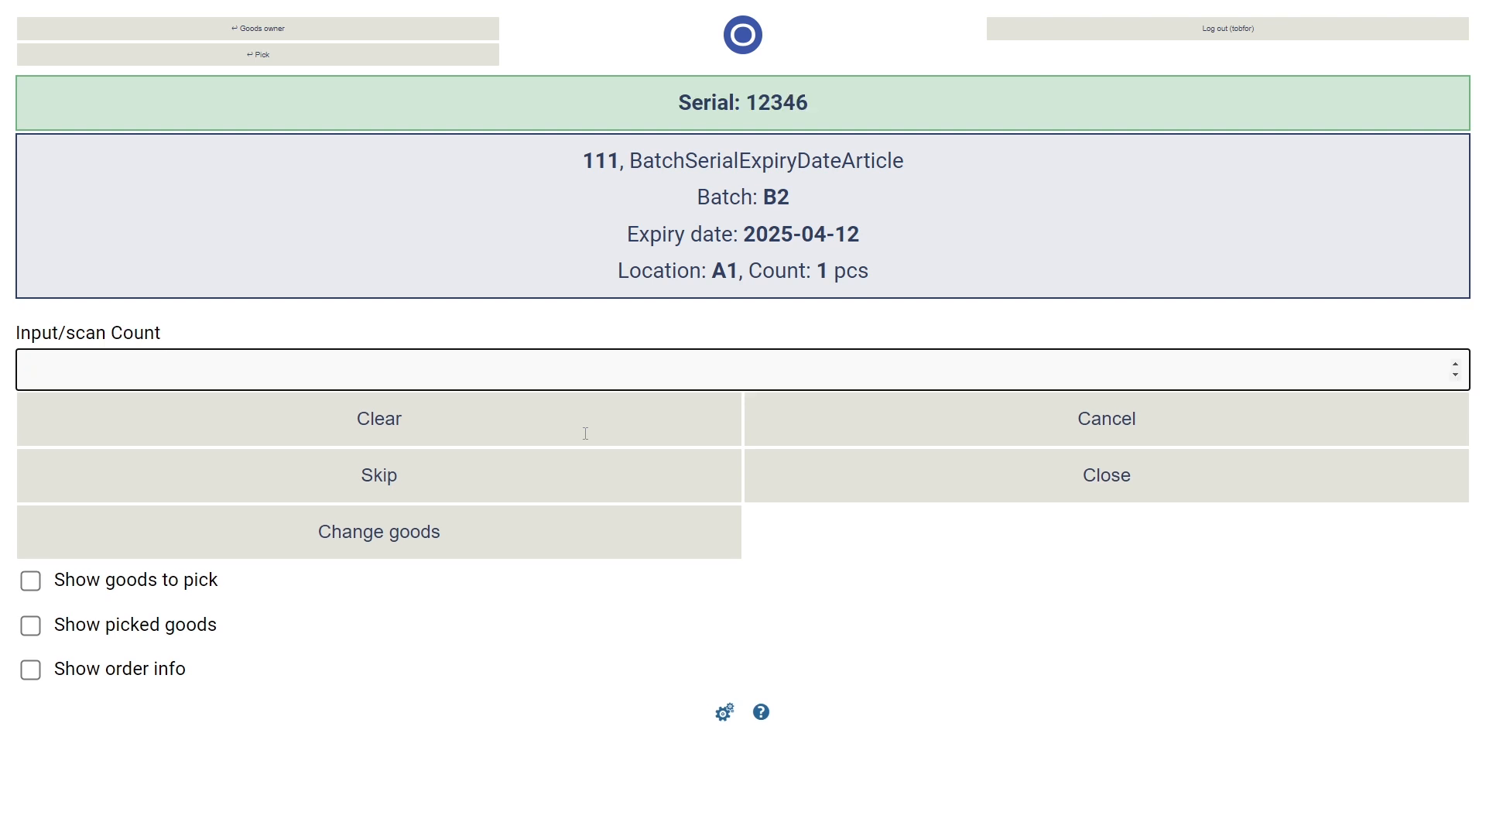
type("1")
key("Return")
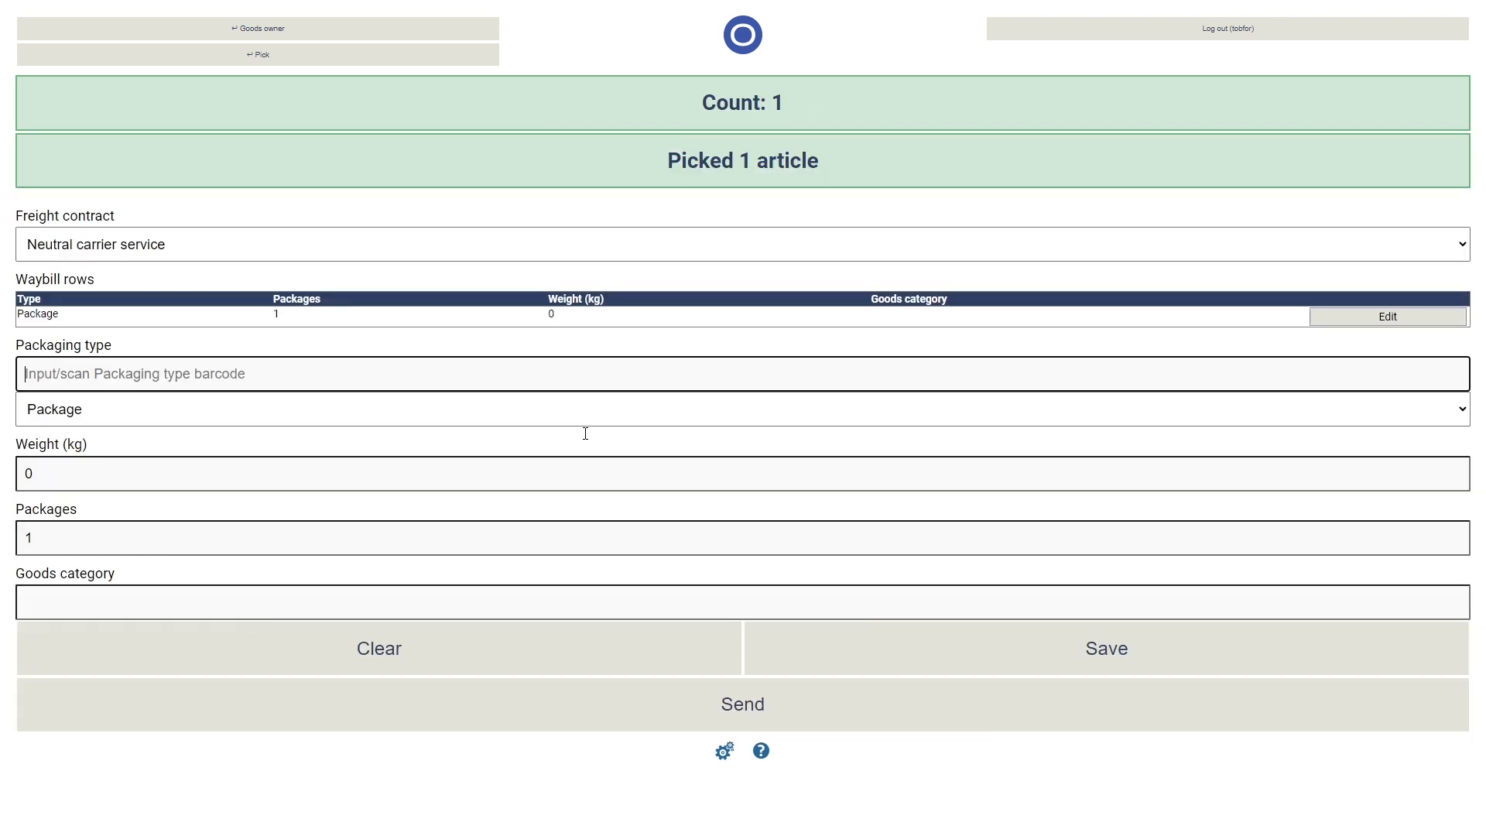
left_click(954, 712)
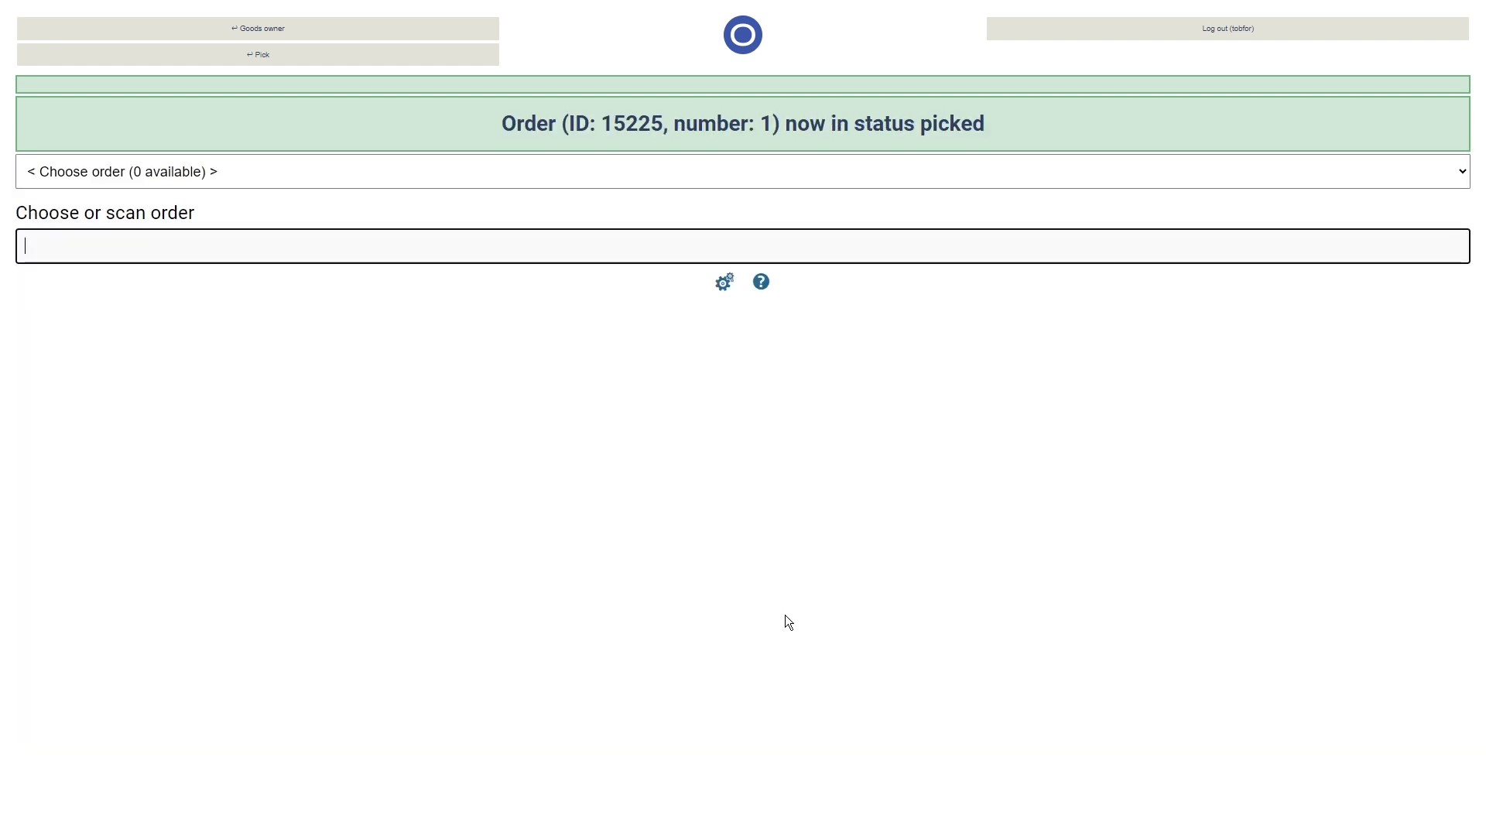
- Return to the main web window, refresh the order list, and open the Delivered goods overview
key("ctrl+Tab")
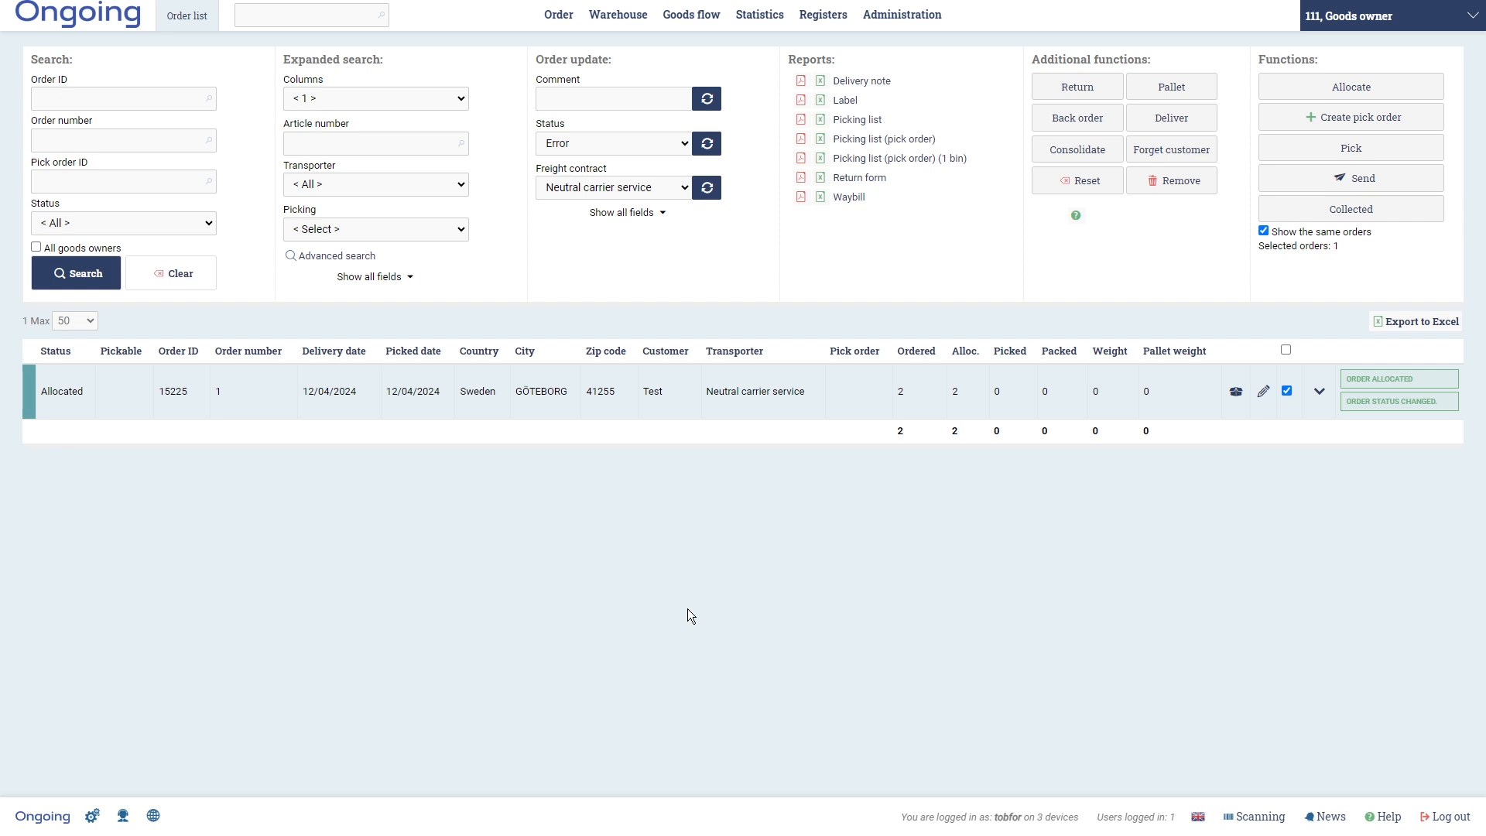
key("F5")
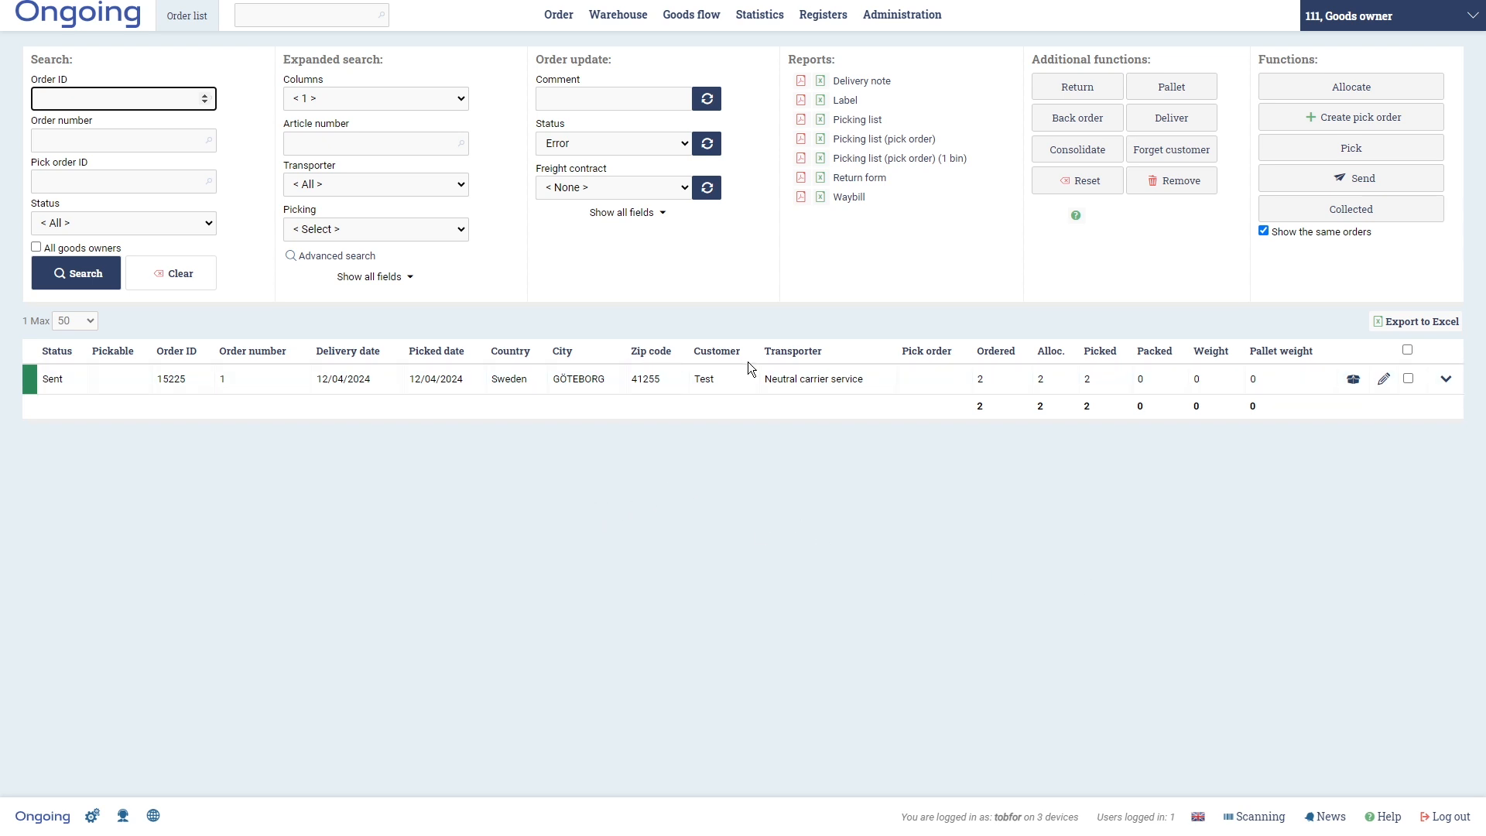
mouse_move(635, 23)
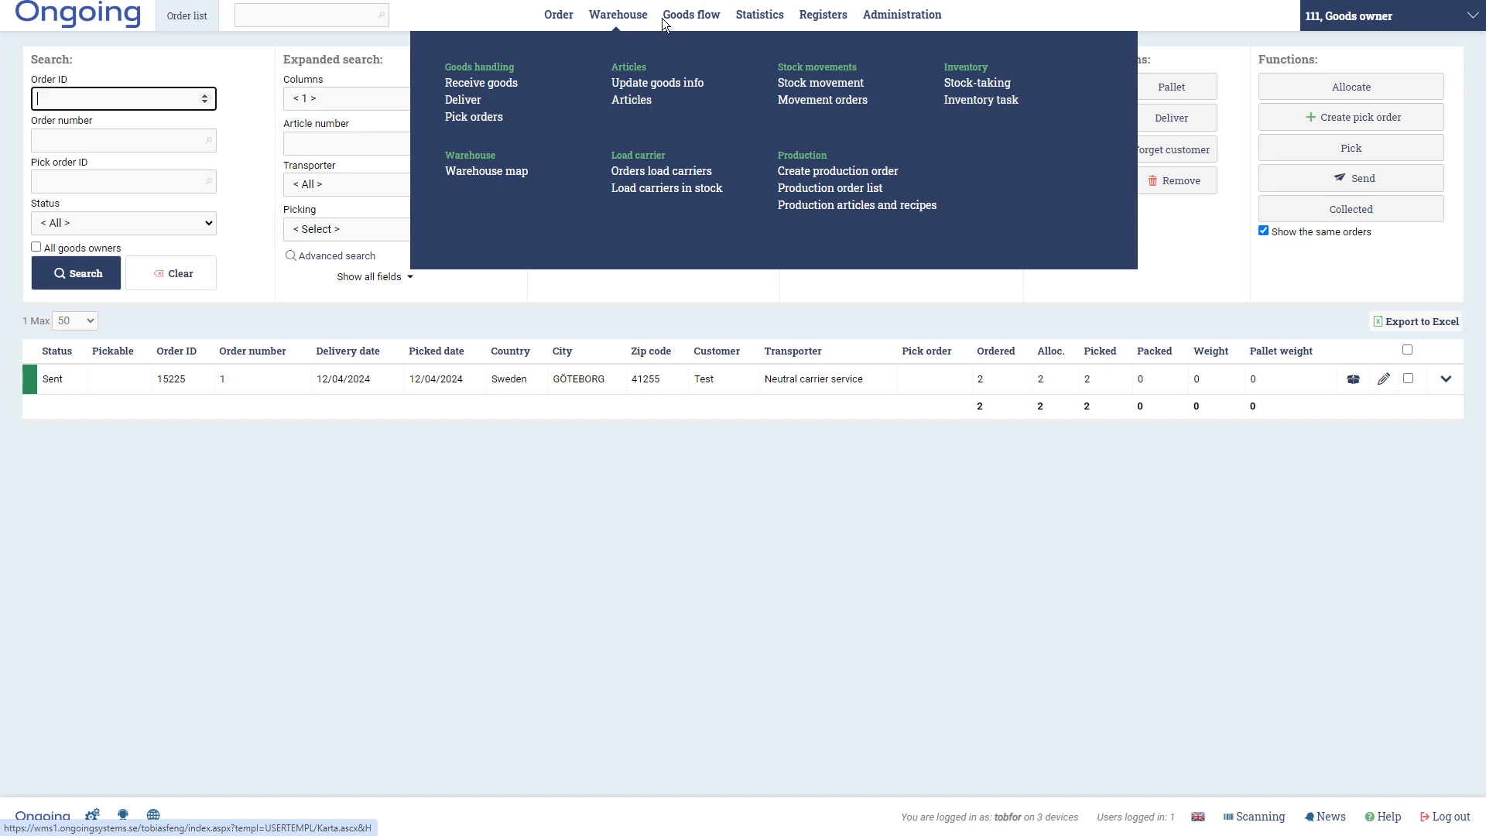
mouse_move(681, 26)
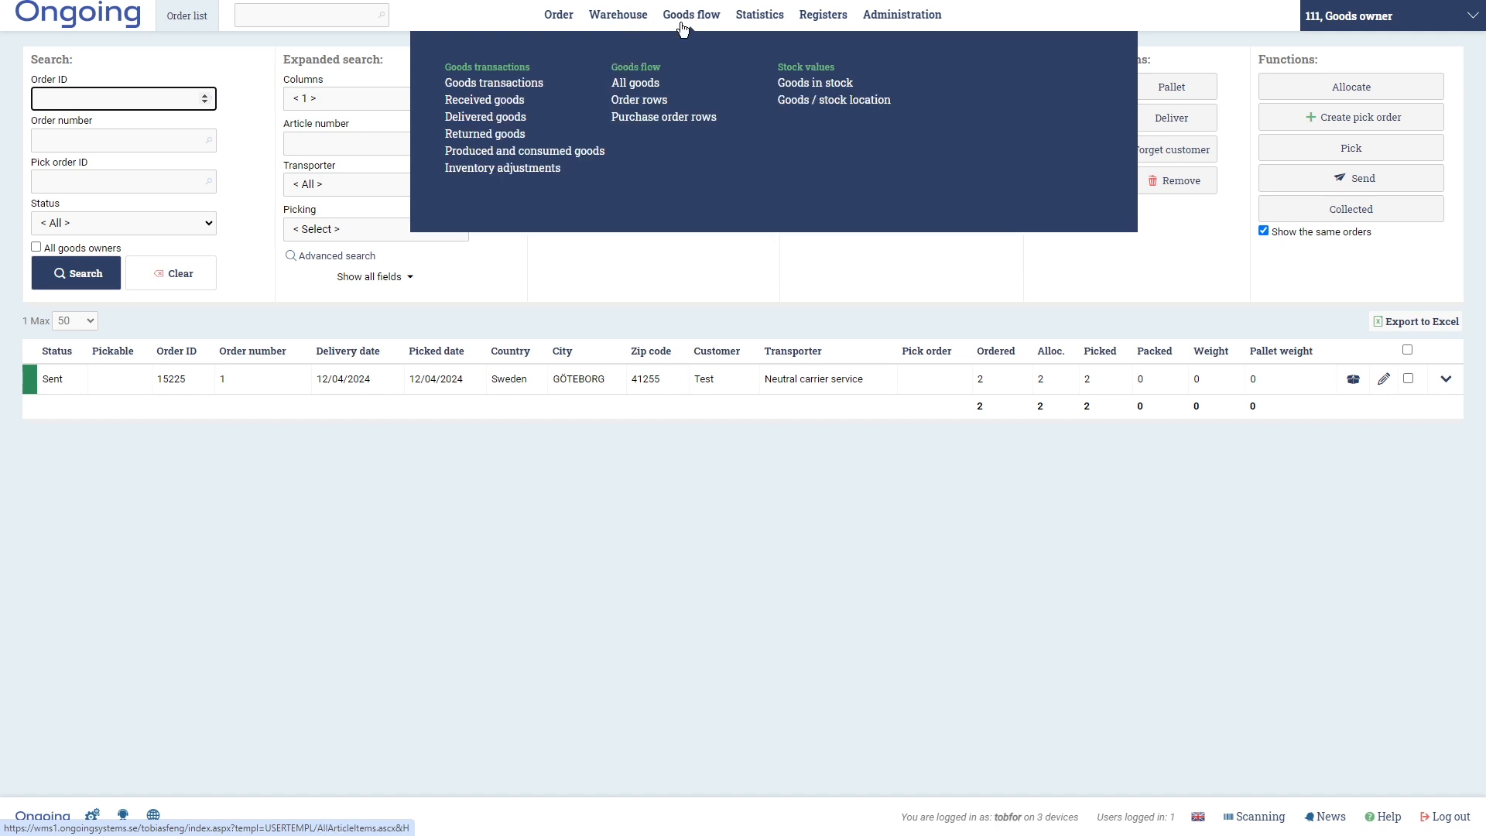
left_click(512, 116)
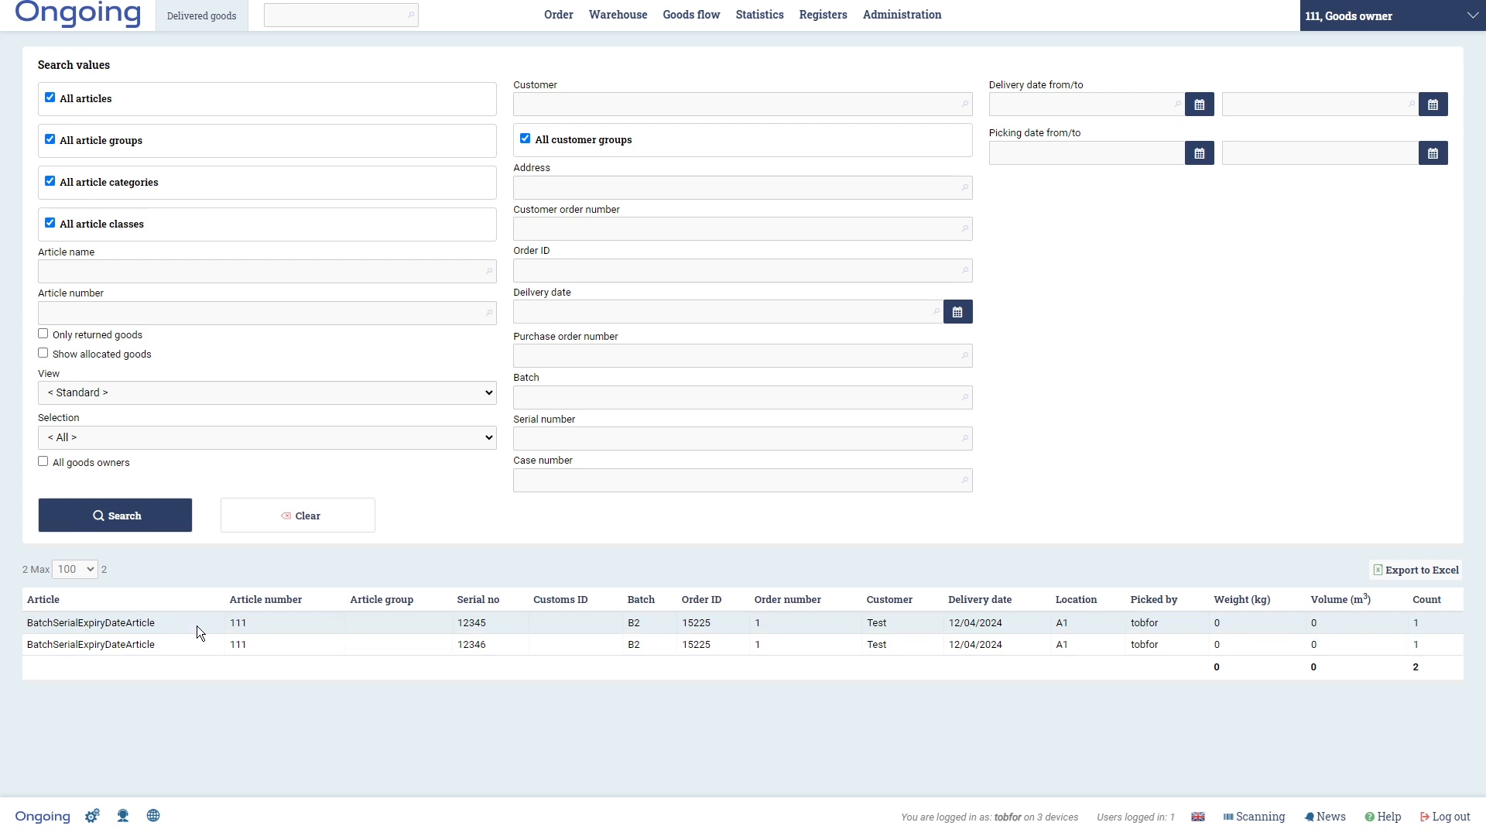
- Filter the delivered goods by serial number 12345
double_click(492, 623)
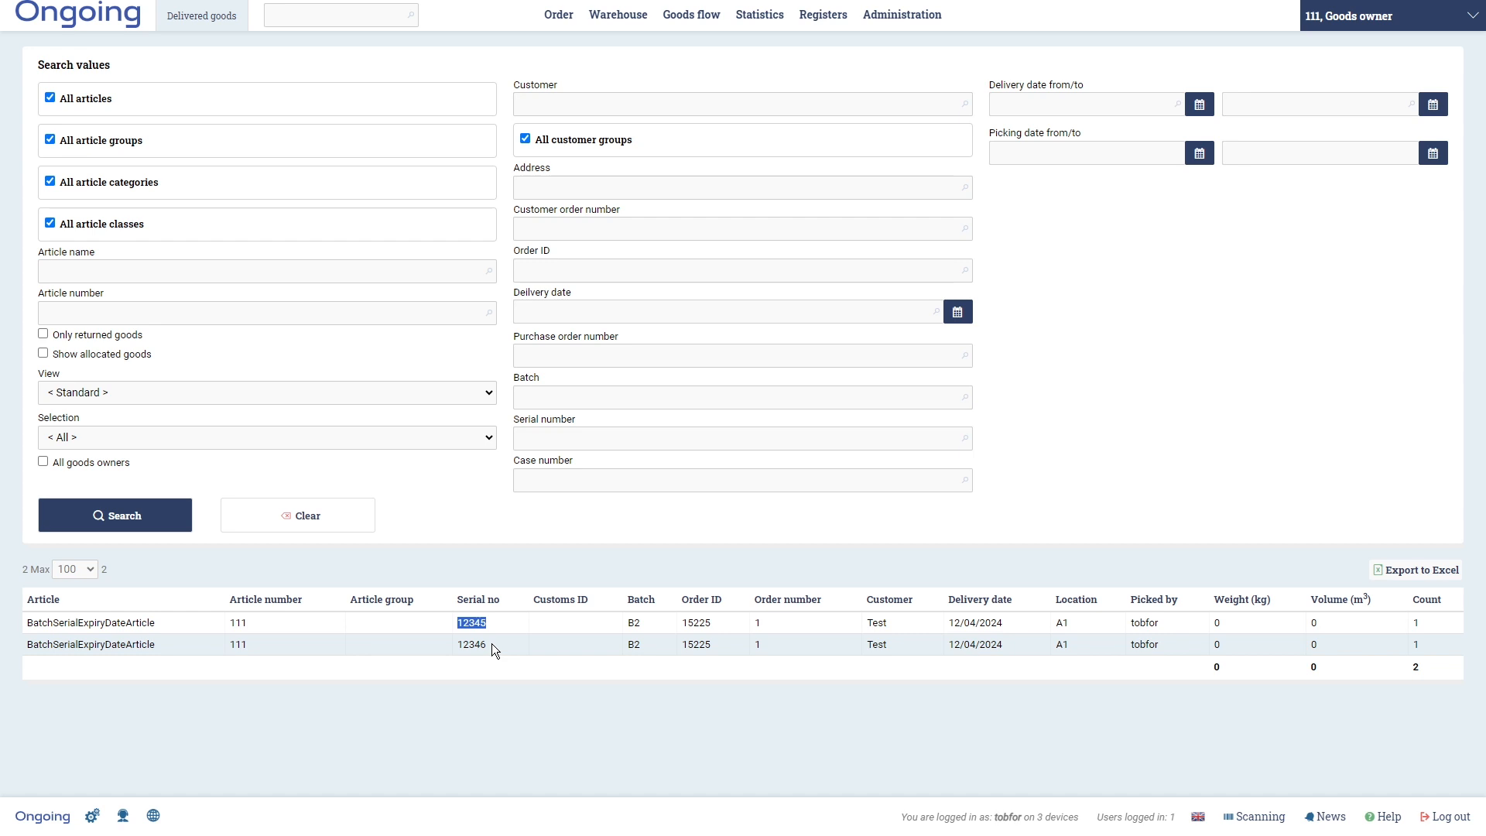
left_click(603, 438)
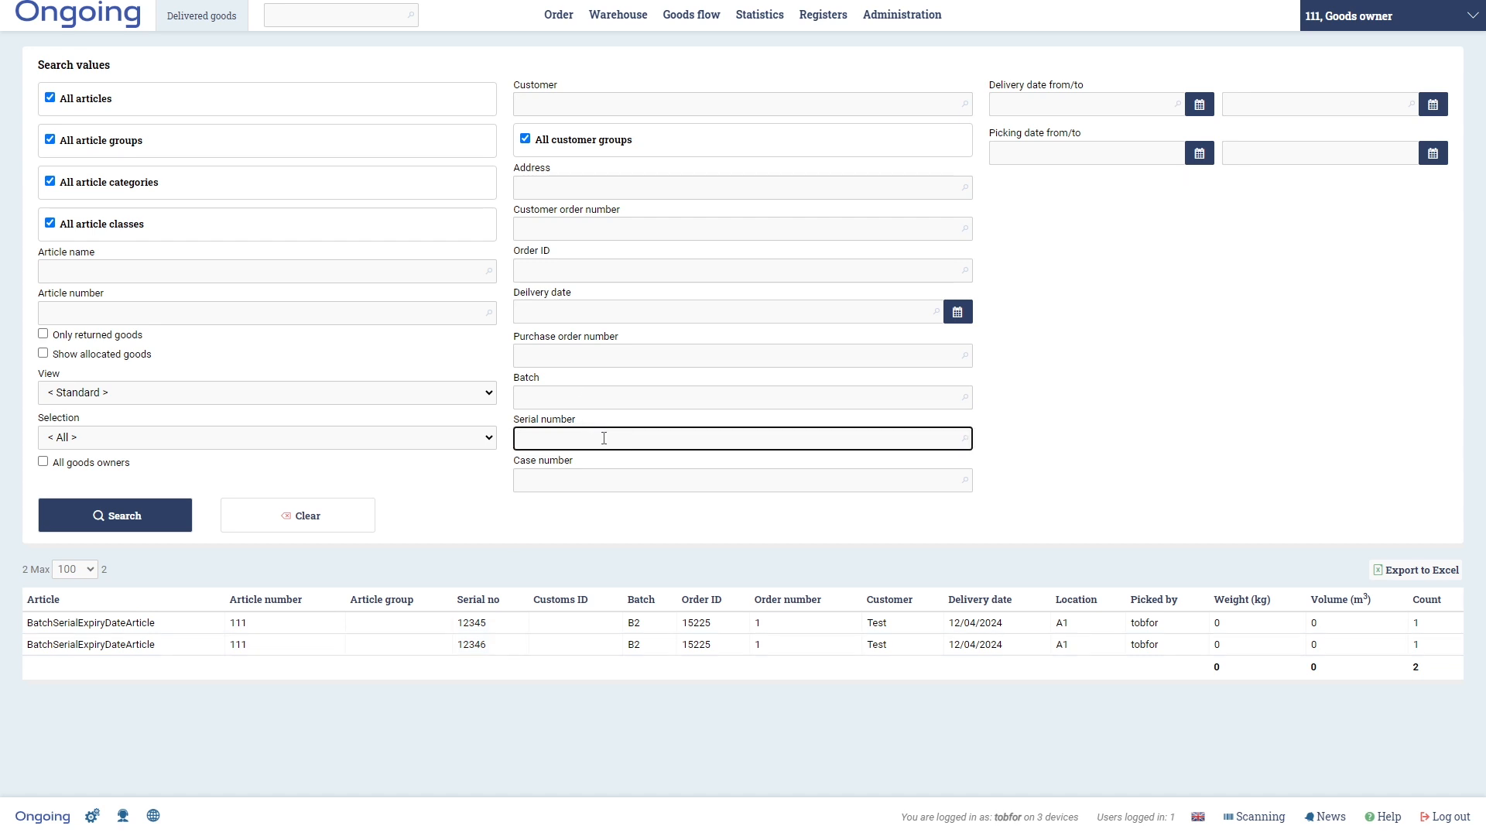